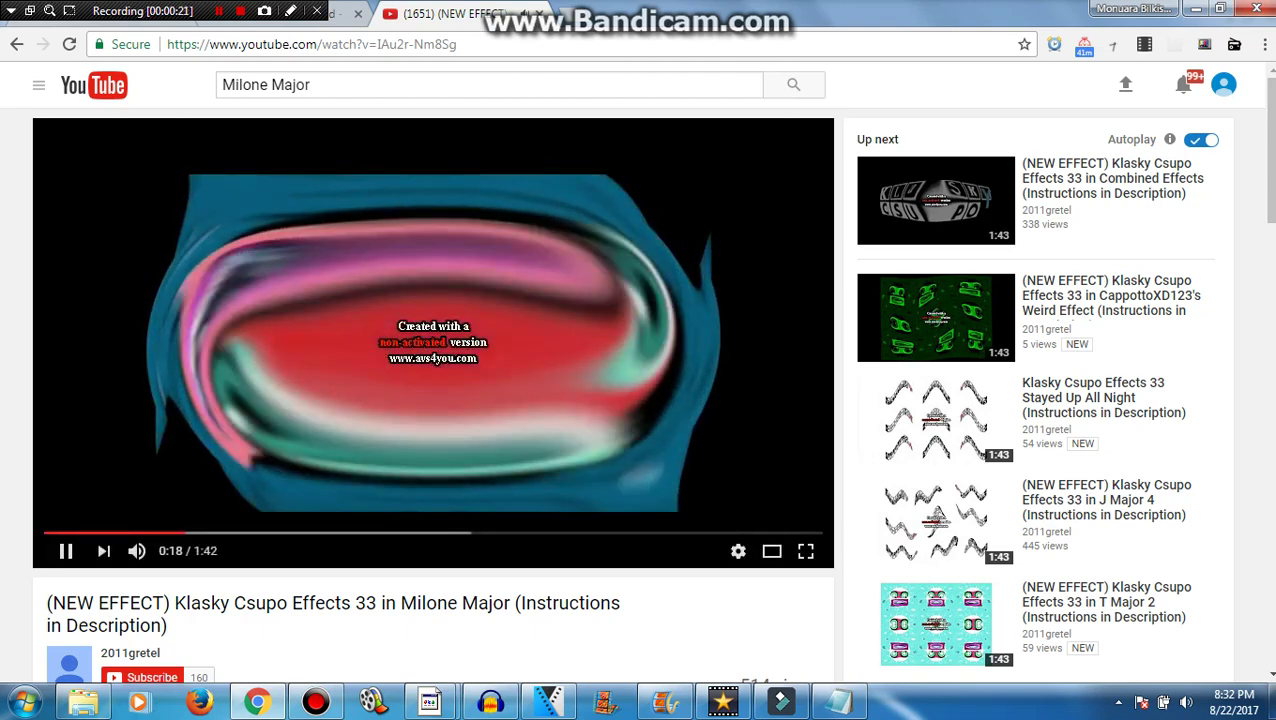
Step: Pause the YouTube video and expand its full description to read the effect instructions
{"action": "key", "text": "space"}
{"action": "scroll", "coordinate": [652, 381], "scroll_direction": "down", "scroll_amount": 5}
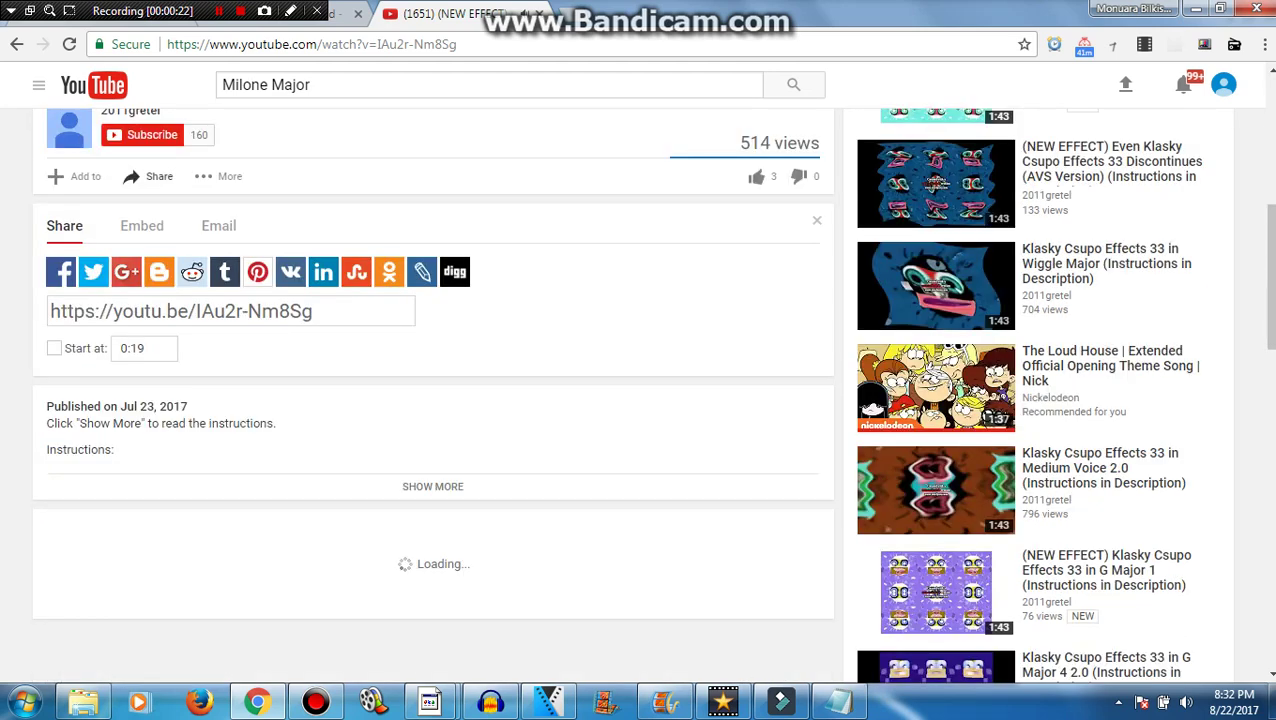
{"action": "left_click", "coordinate": [433, 487]}
{"action": "scroll", "coordinate": [433, 487], "scroll_direction": "down", "scroll_amount": 3}
{"action": "scroll", "coordinate": [1100, 360], "scroll_direction": "down", "scroll_amount": 1}
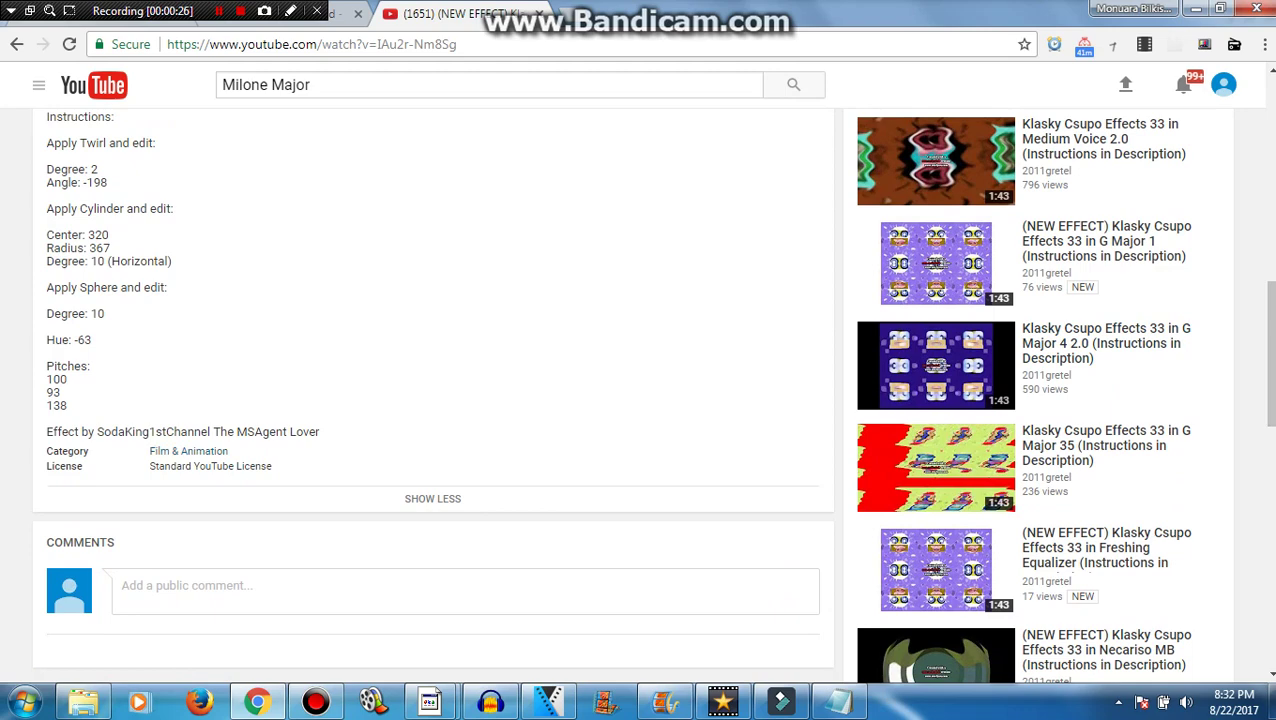
Step: Switch to AVS Video Editor and add the Twirl video effect under the clip on the first effects track
{"action": "mouse_move", "coordinate": [429, 702]}
{"action": "left_click", "coordinate": [320, 595]}
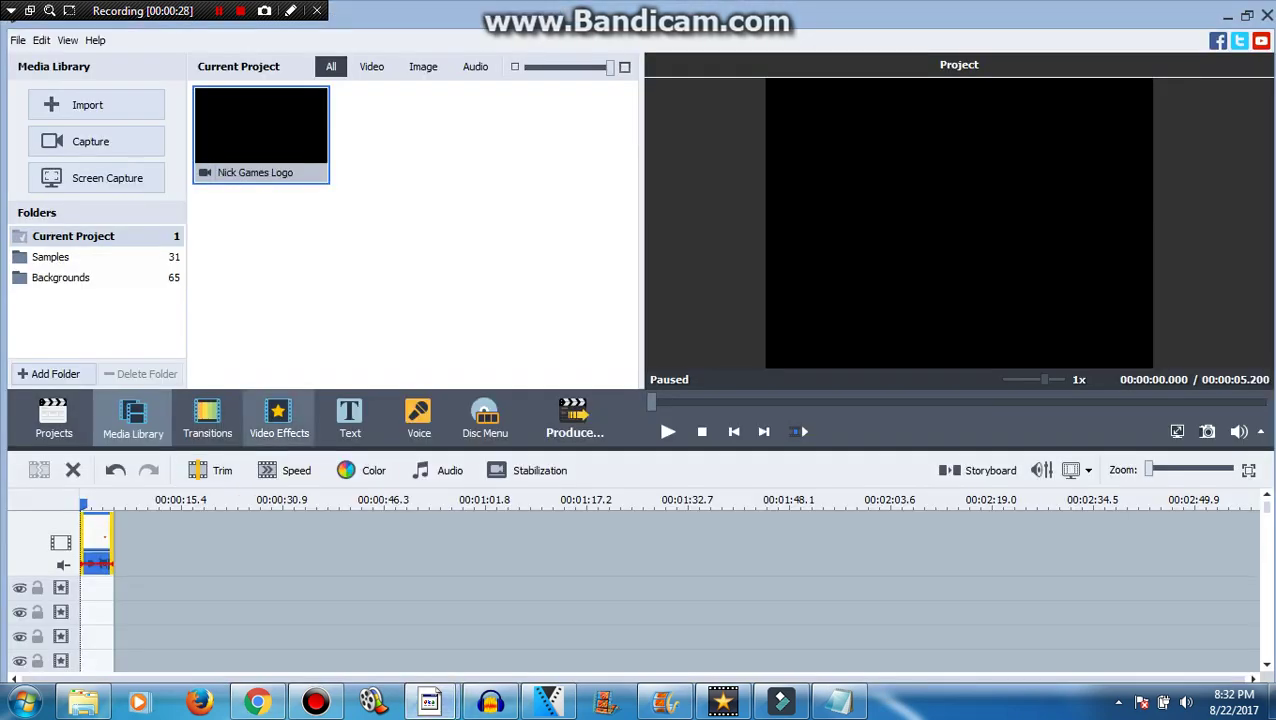
{"action": "left_click", "coordinate": [279, 418]}
{"action": "left_click", "coordinate": [400, 233]}
{"action": "left_click_drag", "start_coordinate": [400, 233], "coordinate": [170, 640]}
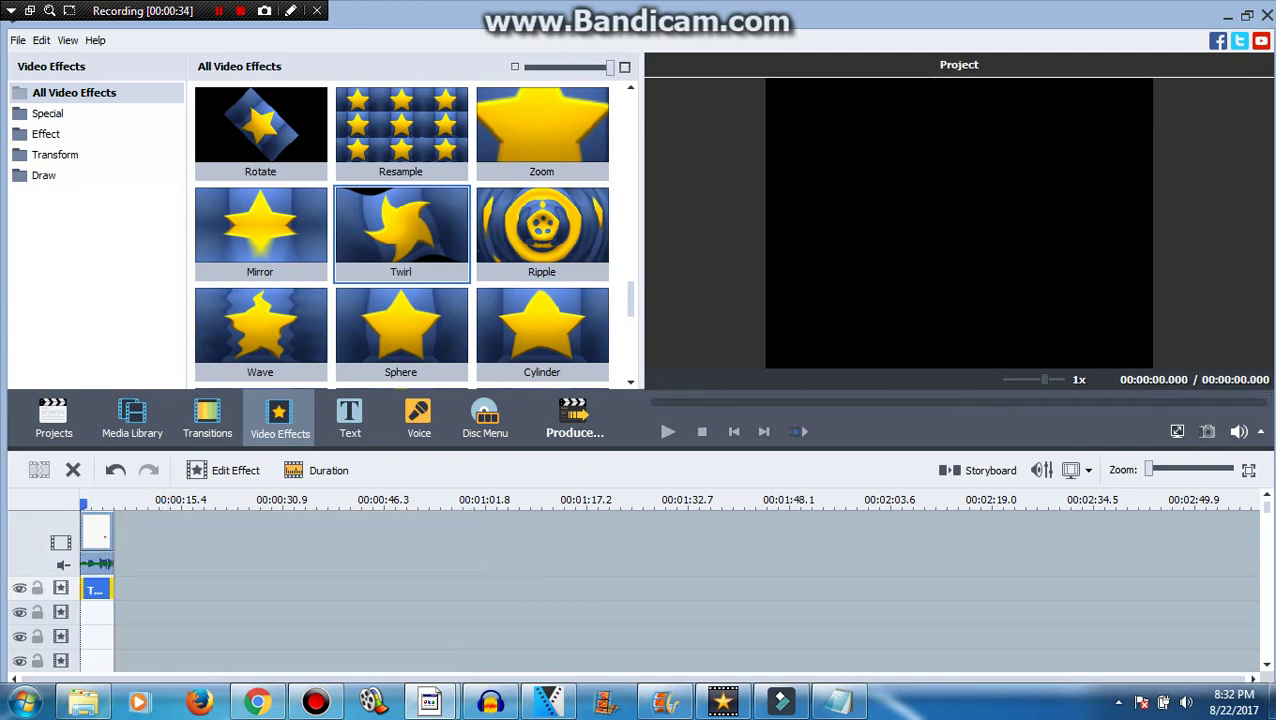
Step: Check the Twirl values in the browser instructions, set the effect's Angle to -198 and apply it
{"action": "left_click", "coordinate": [258, 702]}
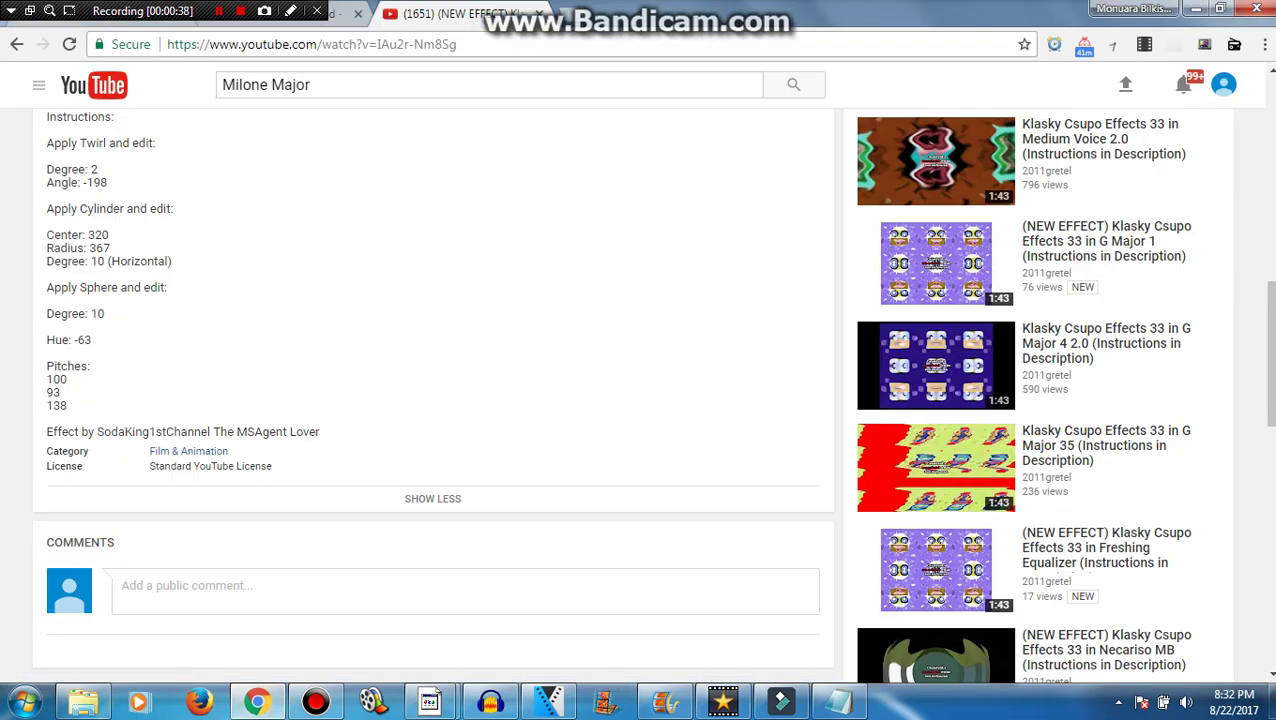
{"action": "mouse_move", "coordinate": [430, 702]}
{"action": "left_click", "coordinate": [533, 598]}
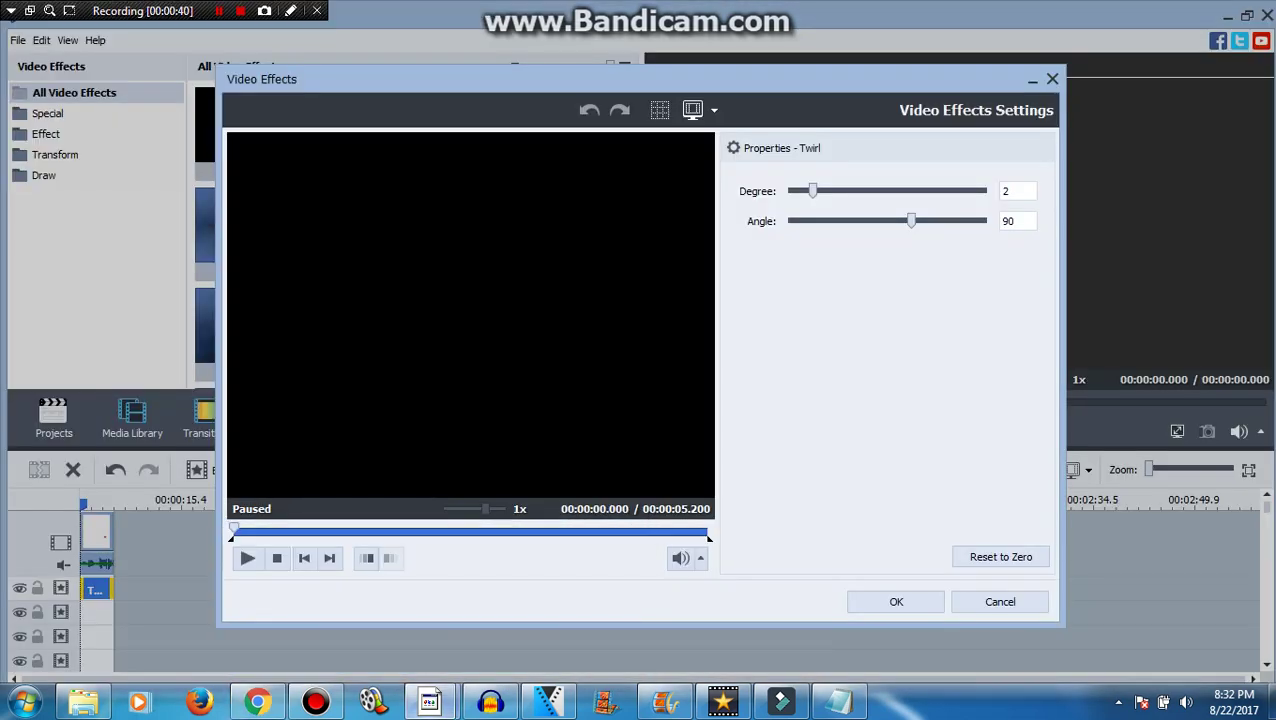
{"action": "type", "text": "-198"}
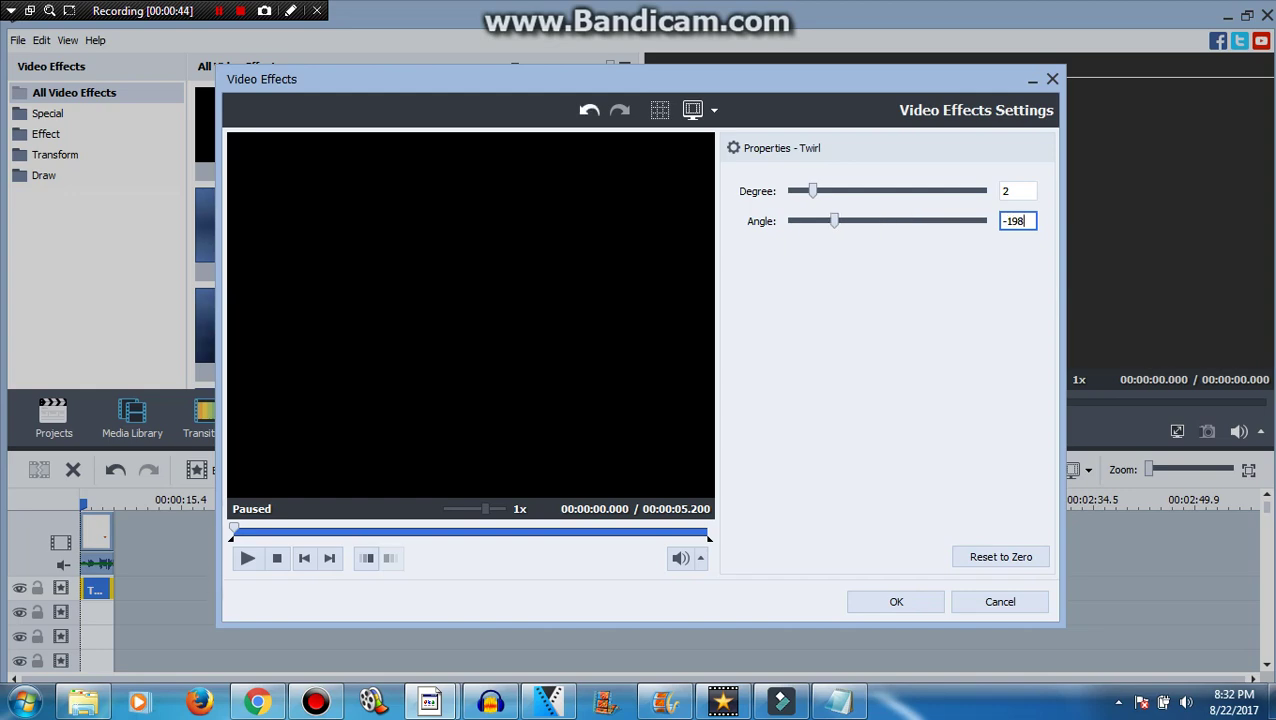
{"action": "left_click_drag", "start_coordinate": [234, 530], "coordinate": [709, 530]}
{"action": "left_click", "coordinate": [896, 602]}
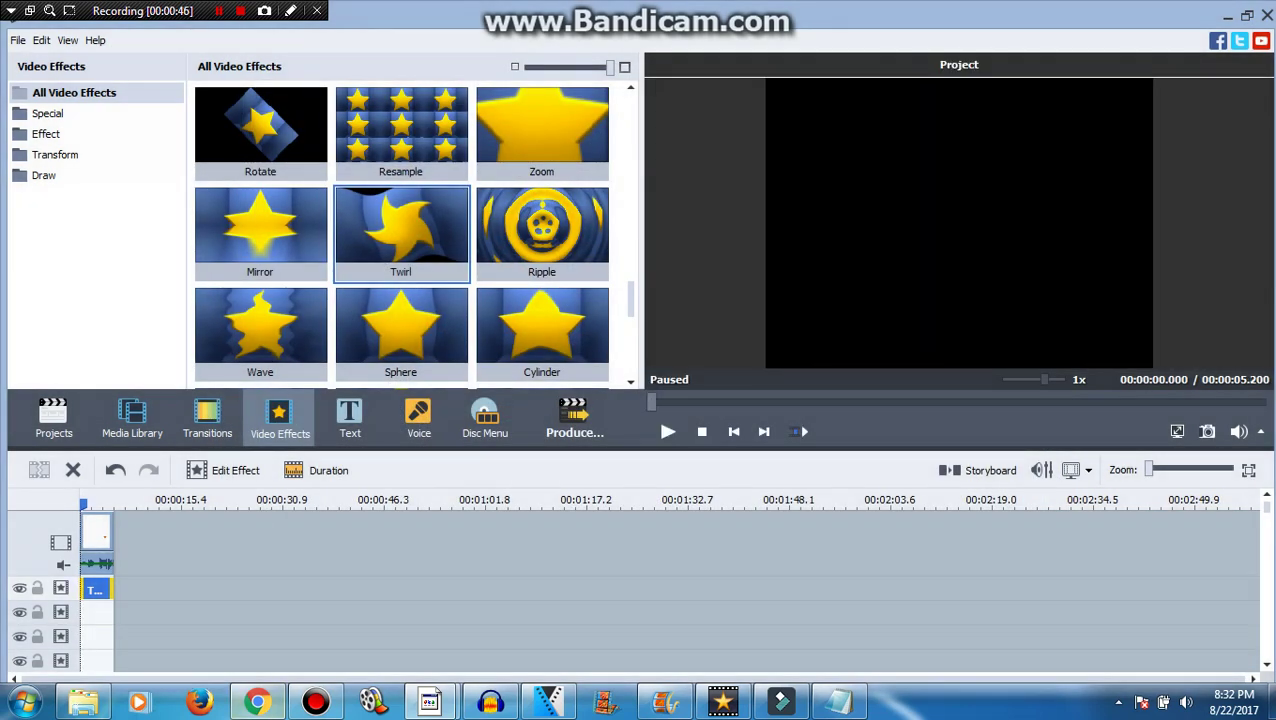
Step: Add the Cylinder video effect to the second effects track and trim it to the clip's end
{"action": "left_click", "coordinate": [257, 702]}
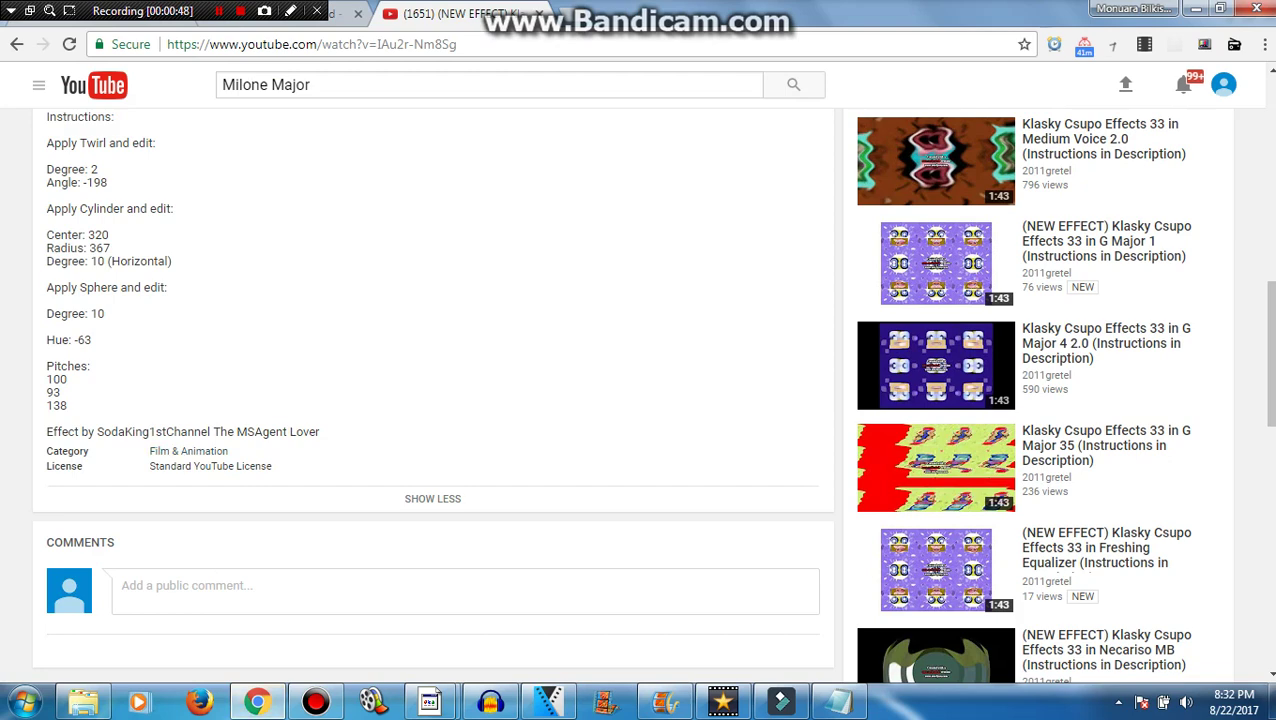
{"action": "left_click", "coordinate": [430, 702]}
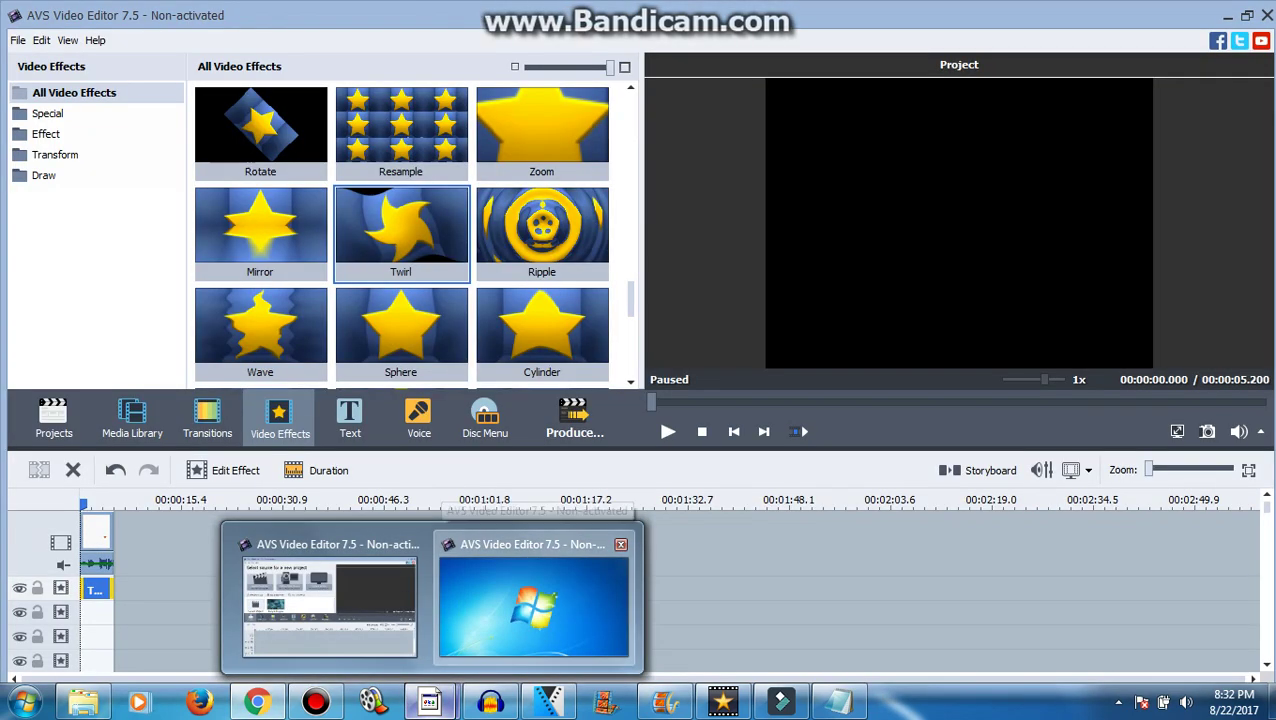
{"action": "left_click", "coordinate": [533, 600]}
{"action": "left_click_drag", "start_coordinate": [541, 330], "coordinate": [171, 667]}
{"action": "left_click_drag", "start_coordinate": [471, 614], "coordinate": [114, 614]}
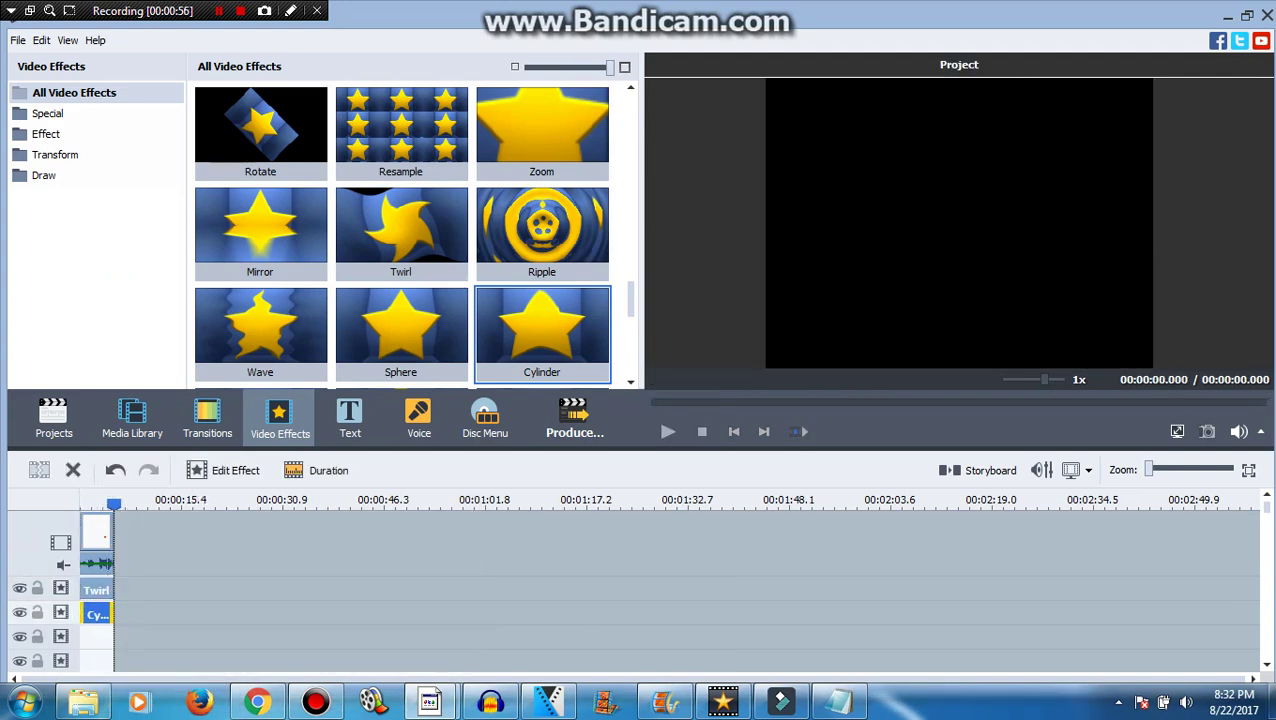
Step: Open the Cylinder effect's settings, preview a mid-clip frame and turn off the Vertical option
{"action": "left_click", "coordinate": [258, 701]}
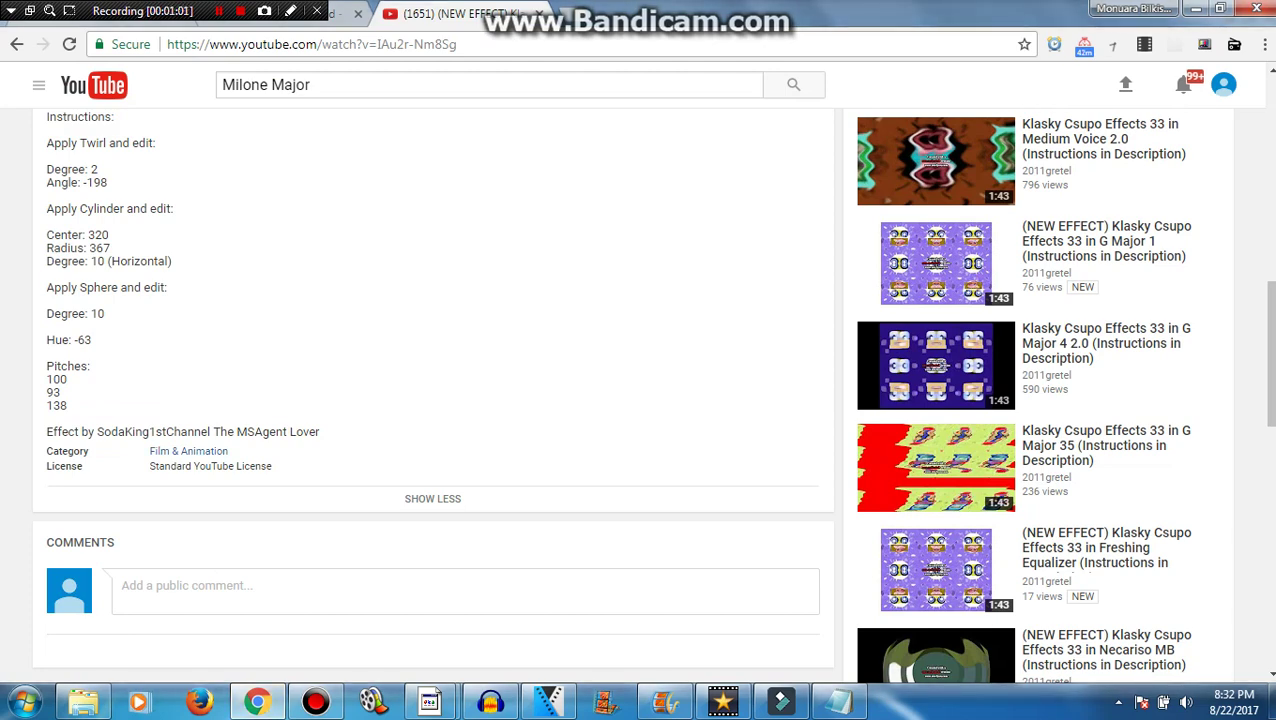
{"action": "mouse_move", "coordinate": [429, 701]}
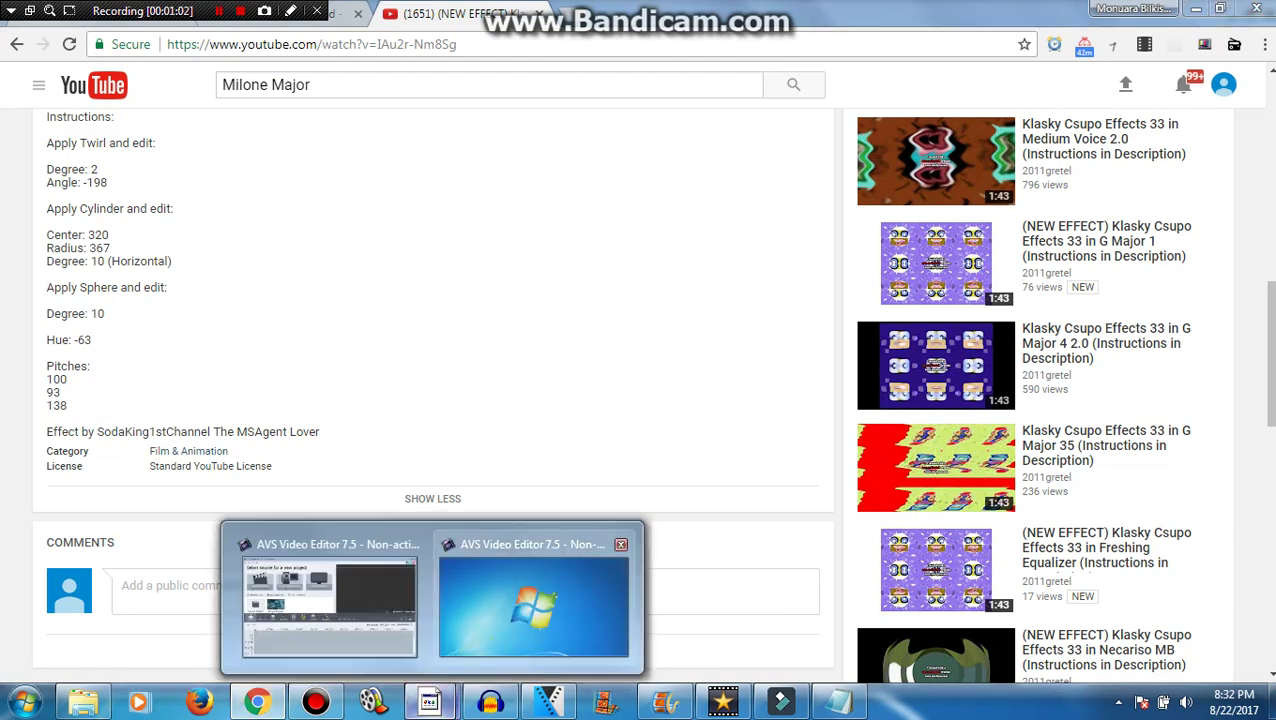
{"action": "left_click", "coordinate": [527, 600]}
{"action": "left_click", "coordinate": [514, 531]}
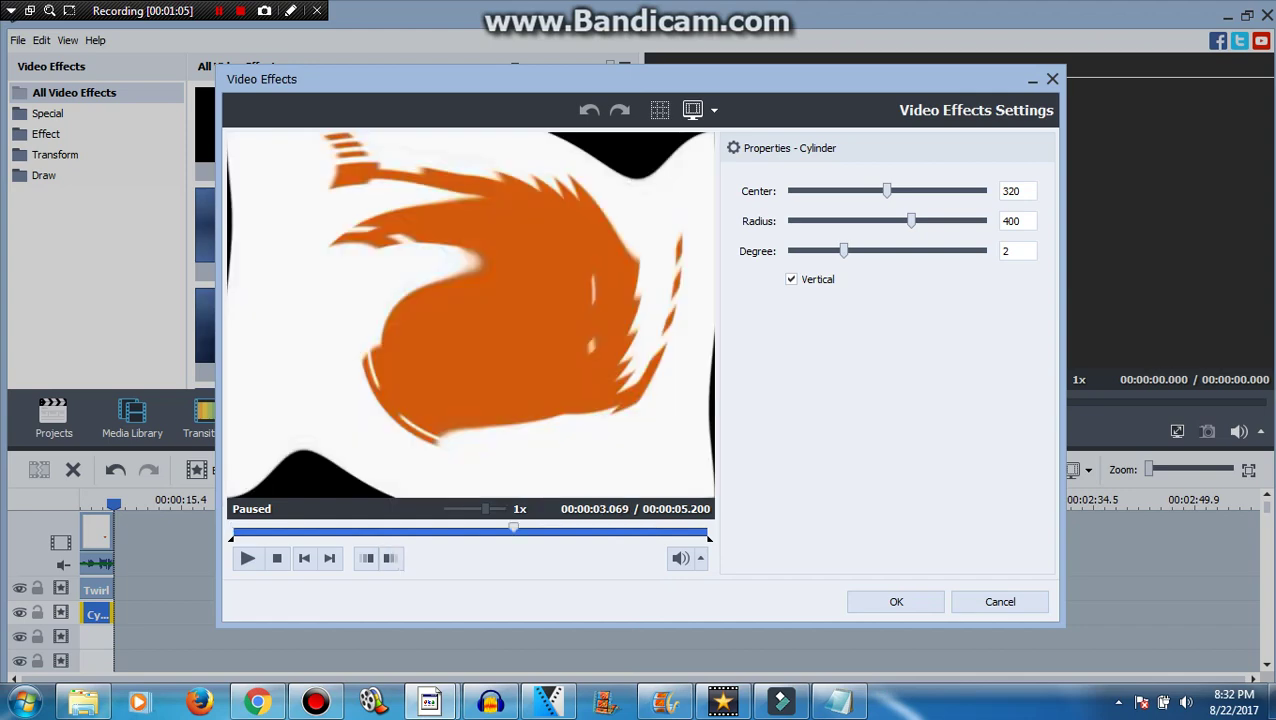
{"action": "left_click", "coordinate": [792, 279]}
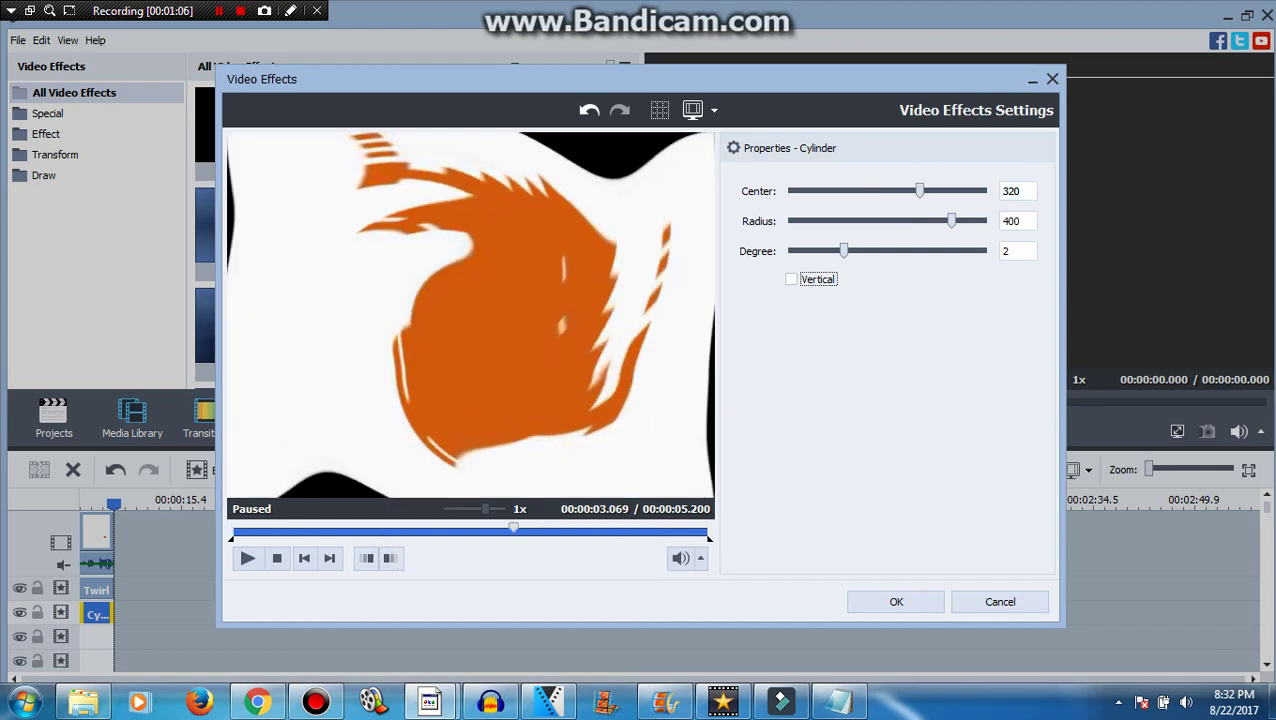
Step: Look up the Cylinder radius in the browser instructions and set the effect's Radius to 367
{"action": "left_click", "coordinate": [258, 701]}
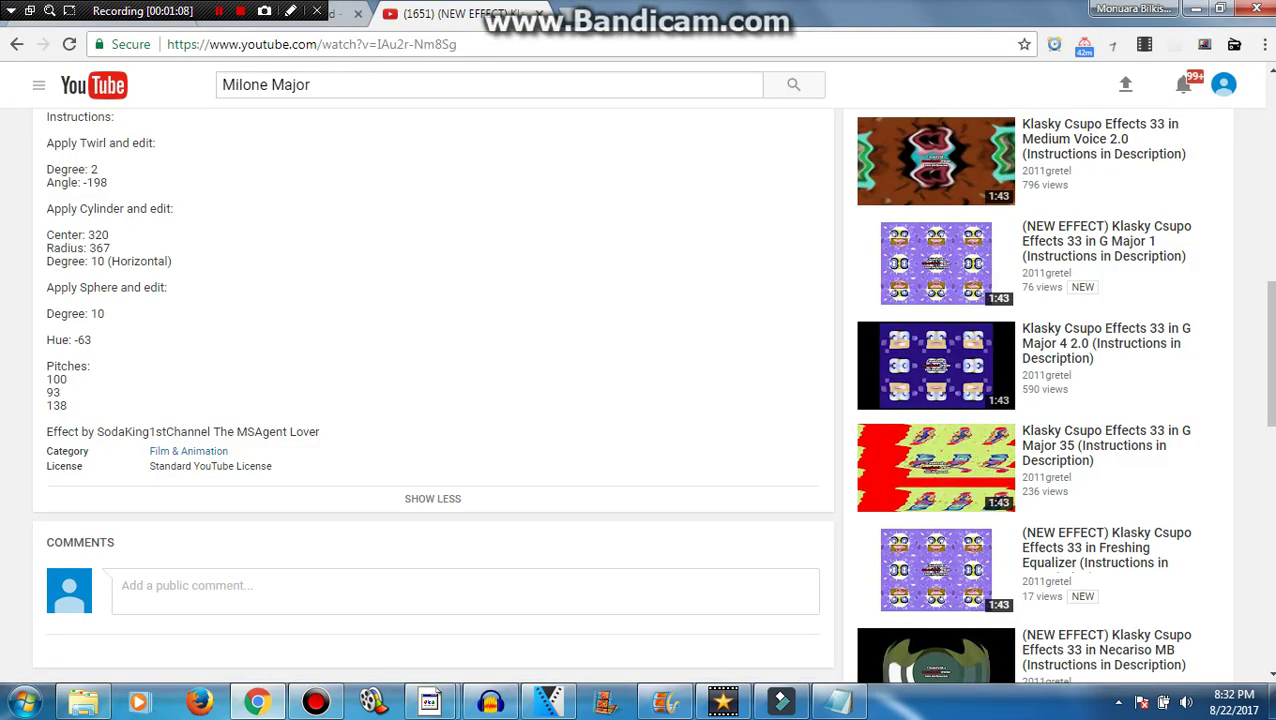
{"action": "left_click", "coordinate": [430, 701]}
{"action": "left_click", "coordinate": [540, 605]}
{"action": "double_click", "coordinate": [1012, 221]}
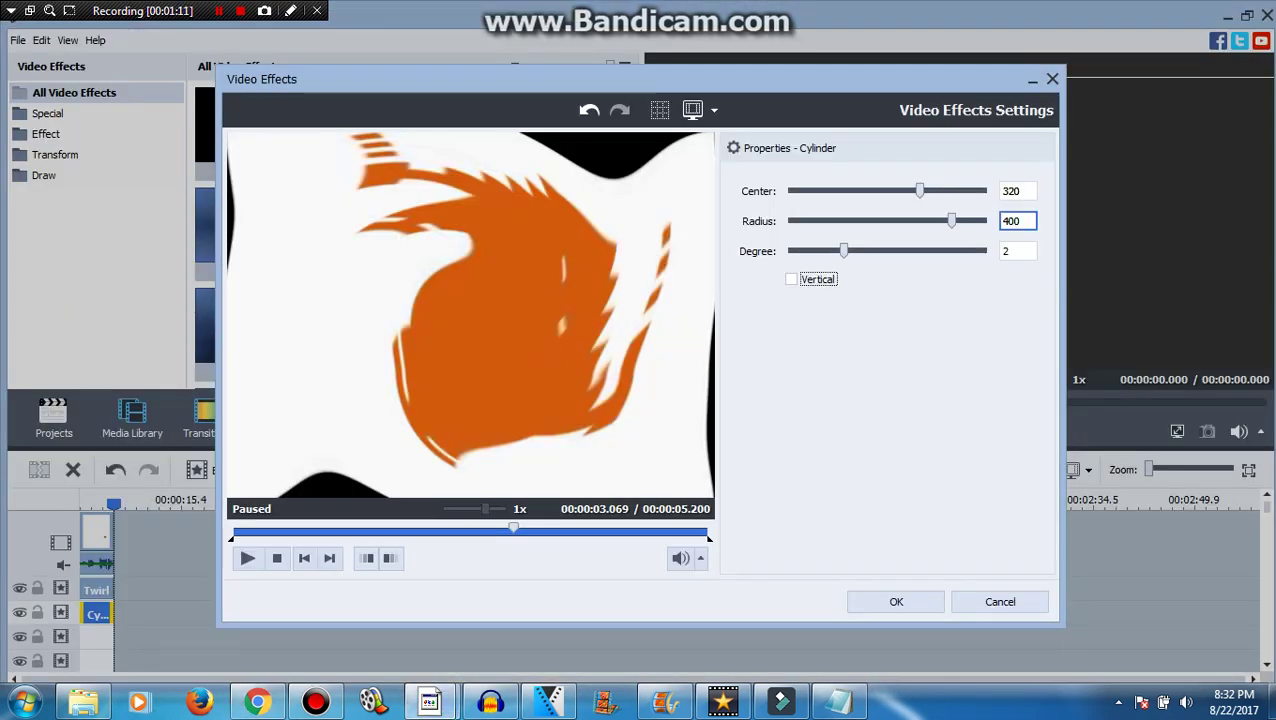
{"action": "type", "text": "367"}
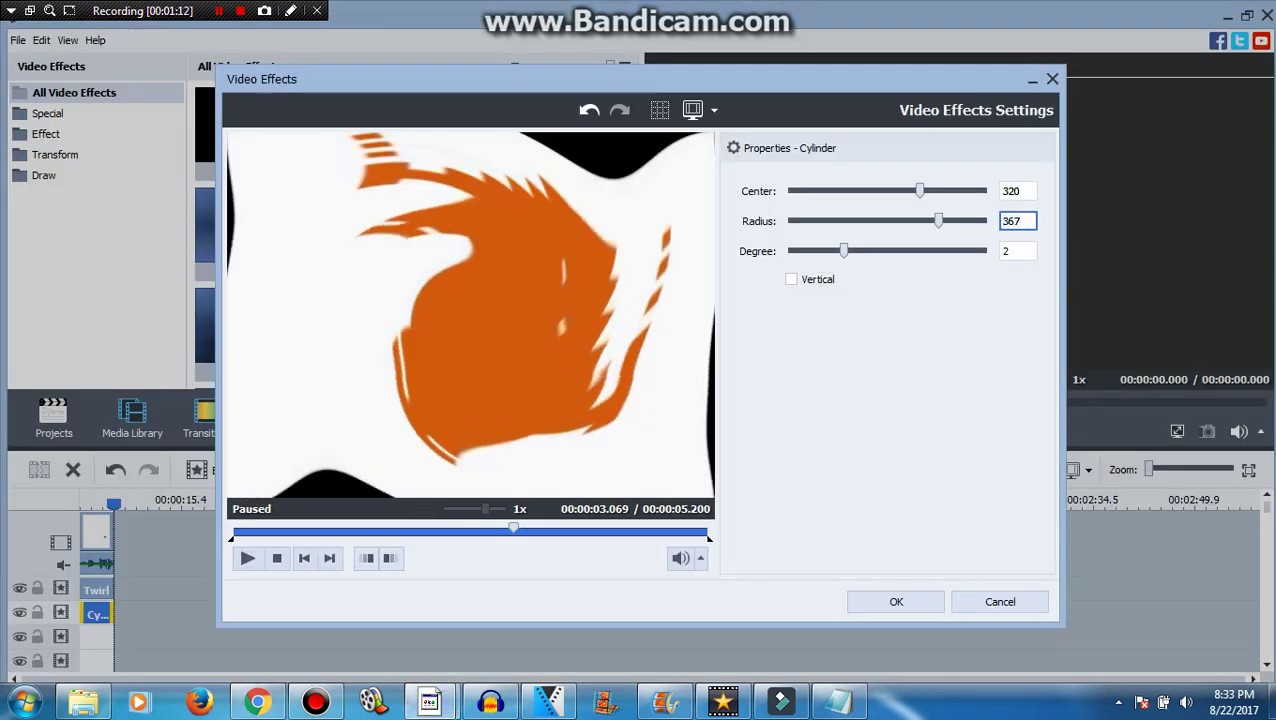
Step: Set the Cylinder effect's Degree to 10, turn its Vertical option back on and apply the settings
{"action": "left_click", "coordinate": [257, 701]}
{"action": "mouse_move", "coordinate": [430, 705]}
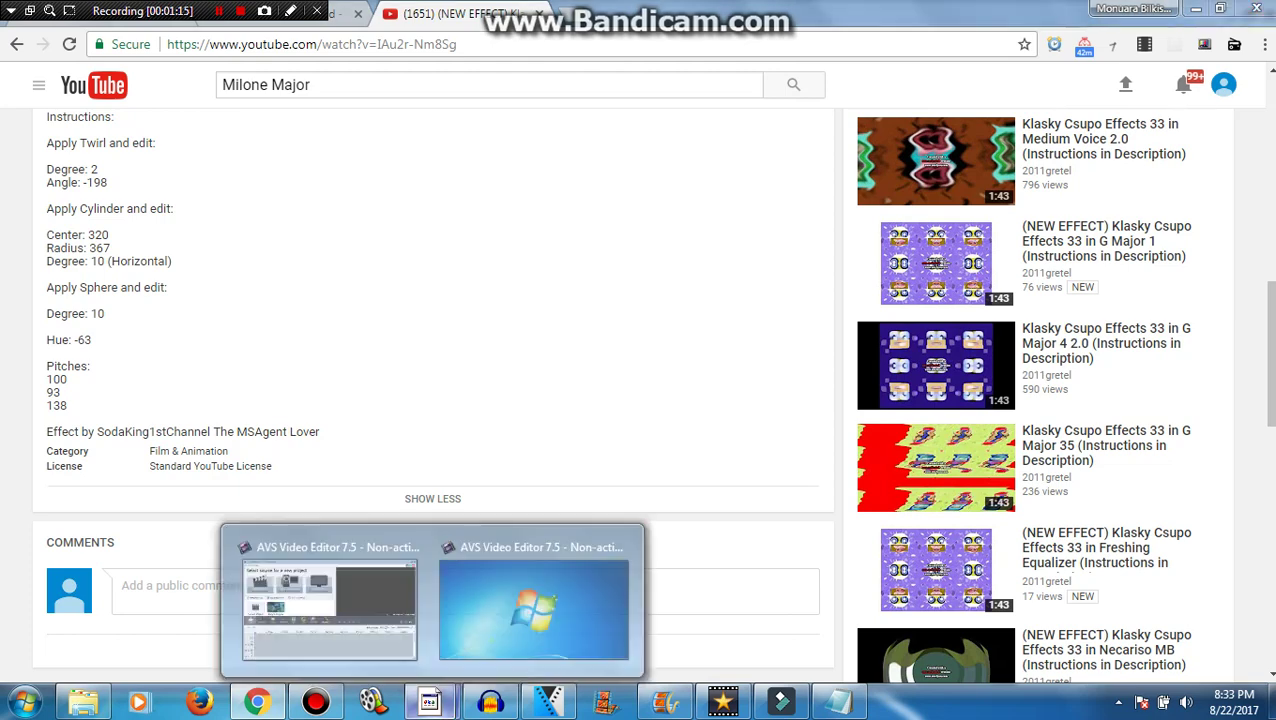
{"action": "left_click", "coordinate": [533, 600]}
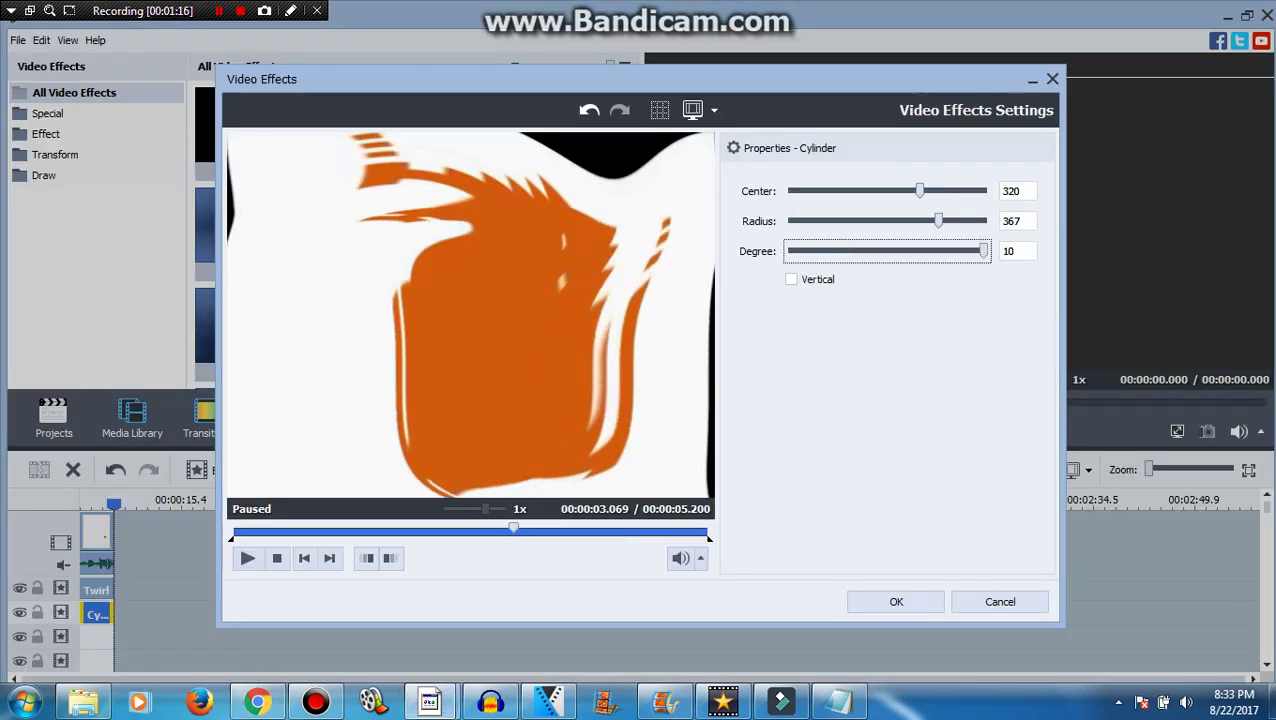
{"action": "left_click", "coordinate": [792, 279]}
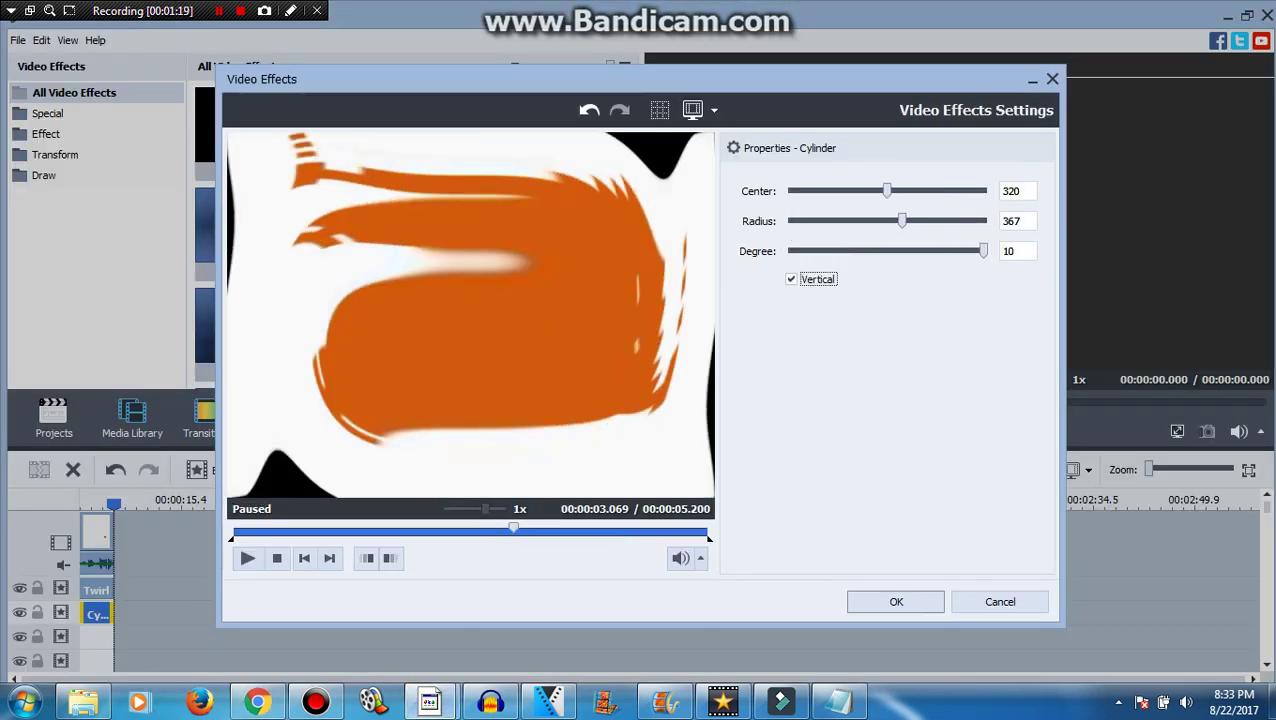
{"action": "left_click", "coordinate": [896, 602]}
Step: Check the browser instructions and add the Sphere video effect to the third effects track, spanning the clip
{"action": "left_click", "coordinate": [257, 701]}
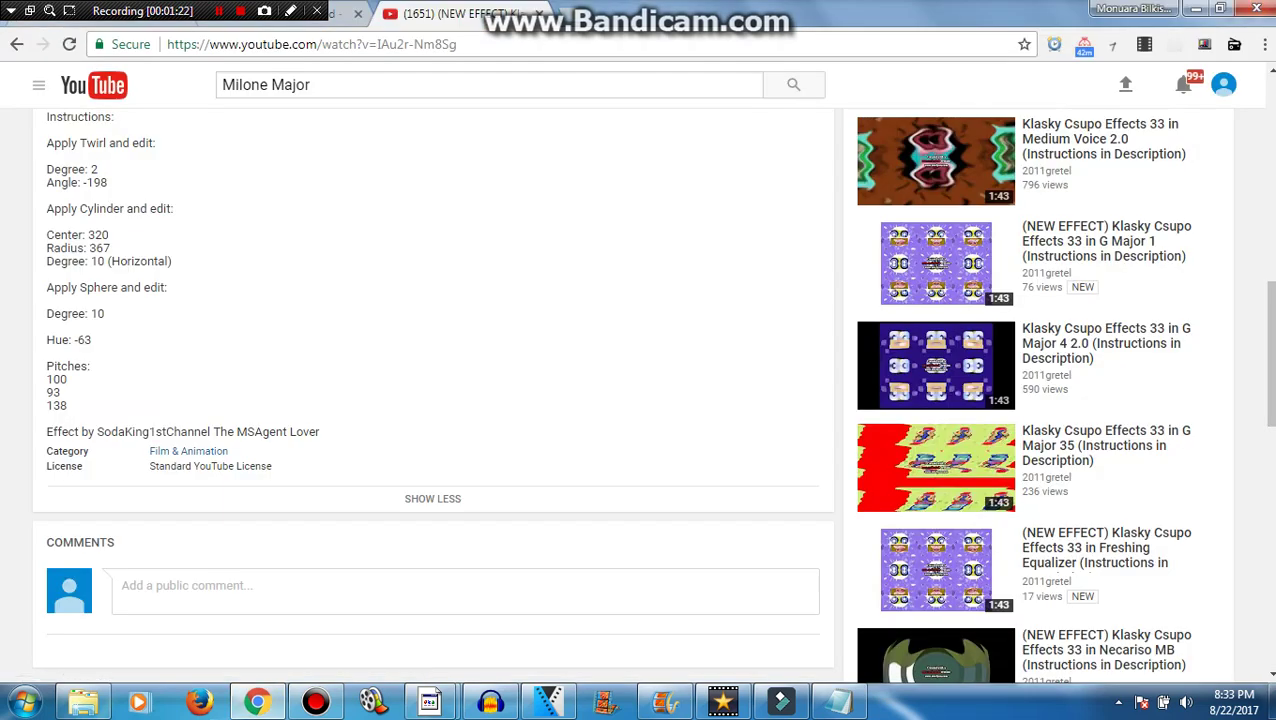
{"action": "mouse_move", "coordinate": [429, 702]}
{"action": "left_click", "coordinate": [536, 605]}
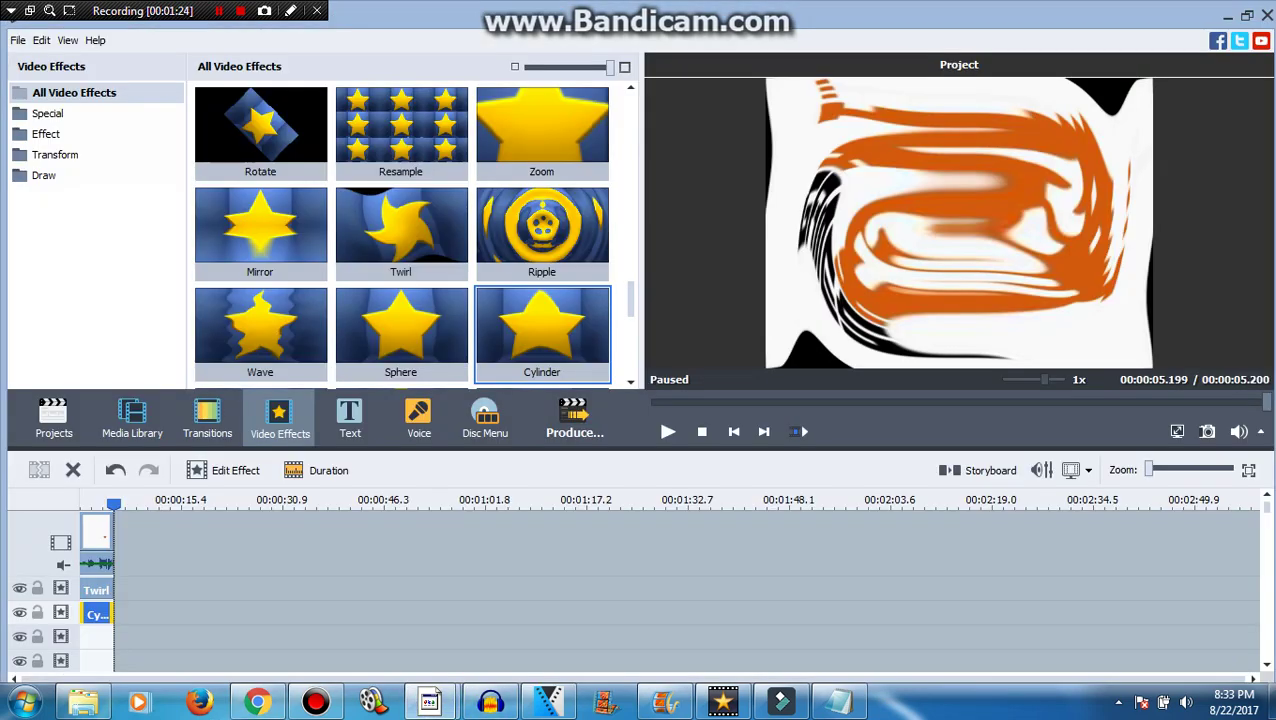
{"action": "left_click_drag", "start_coordinate": [401, 330], "coordinate": [114, 636]}
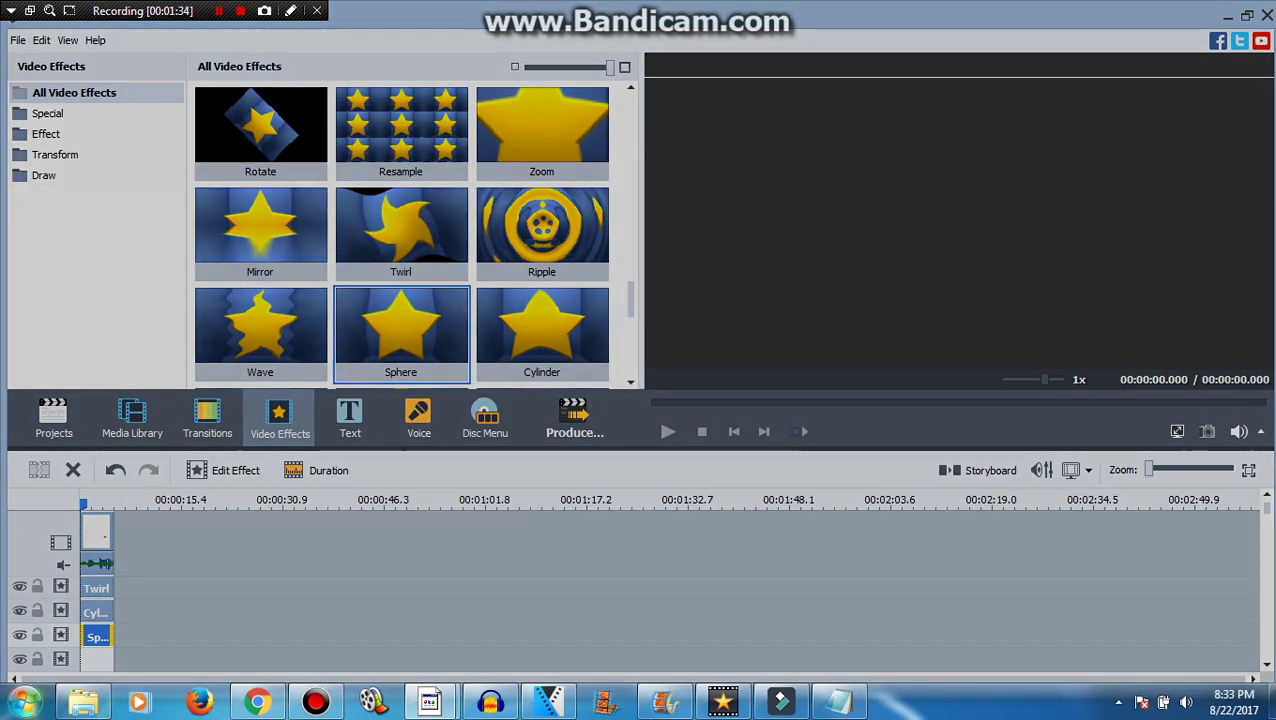
Step: Set the Sphere effect's Degree to 10 and apply it
{"action": "key", "text": "super"}
{"action": "key", "text": "super"}
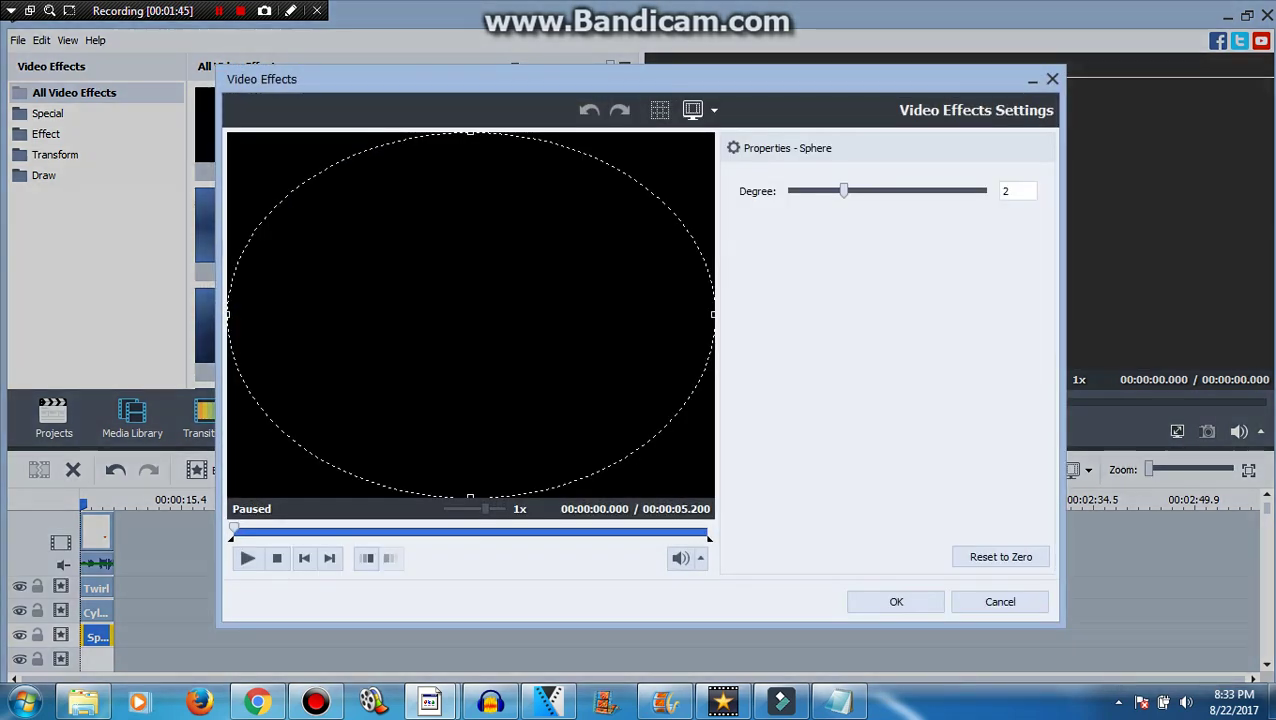
{"action": "left_click_drag", "start_coordinate": [843, 191], "coordinate": [983, 191]}
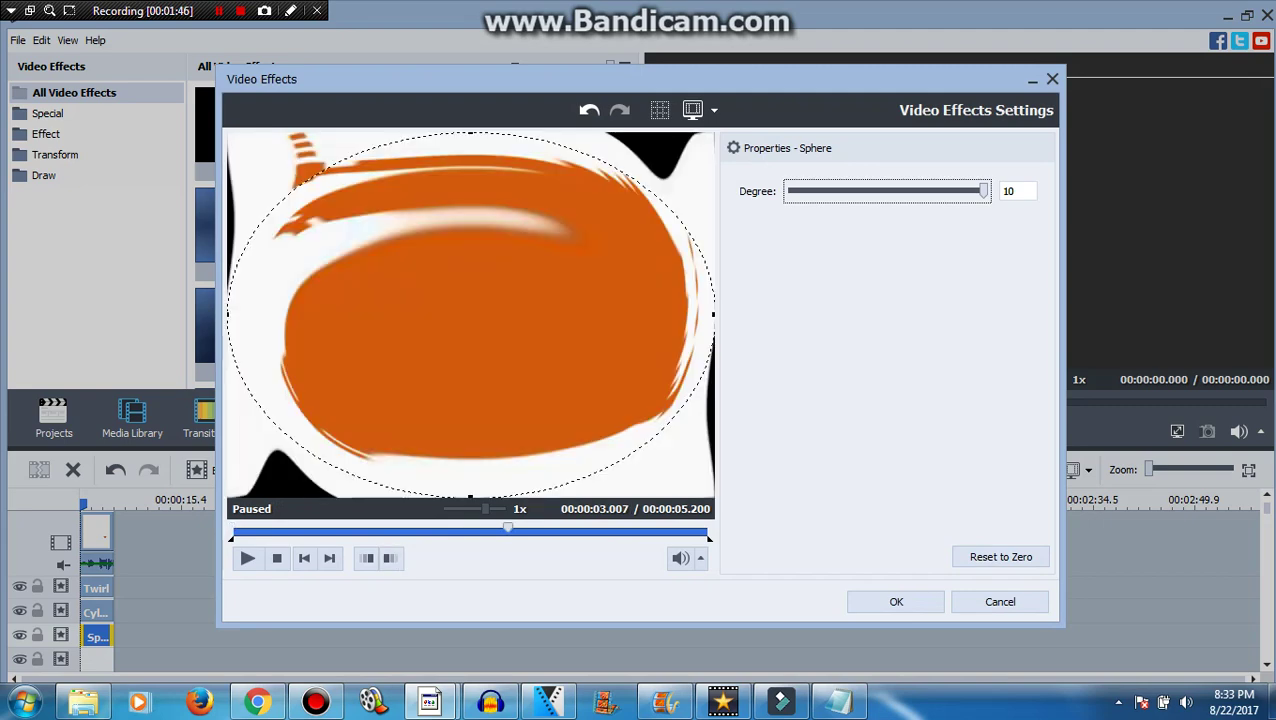
{"action": "key", "text": "Return"}
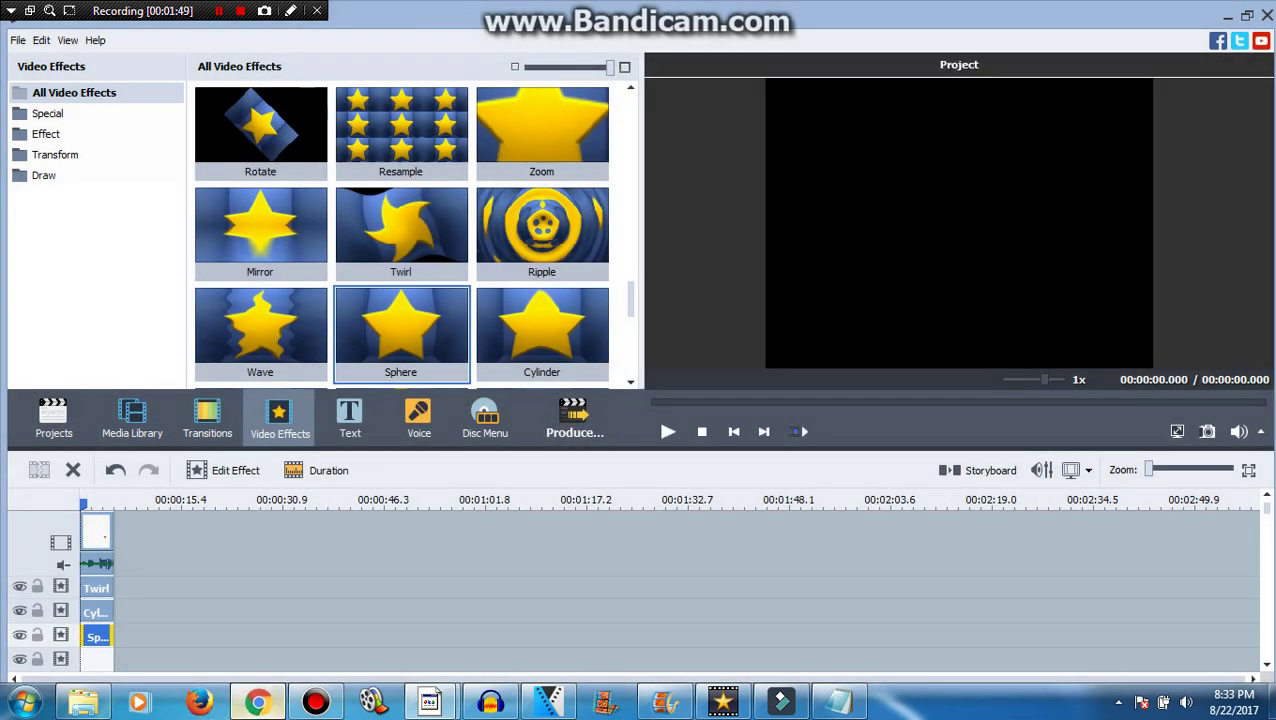
Step: Check the pitches in the browser instructions, enable Pitch Shift at Rate 100 in the clip's audio correction and apply it
{"action": "left_click", "coordinate": [257, 702]}
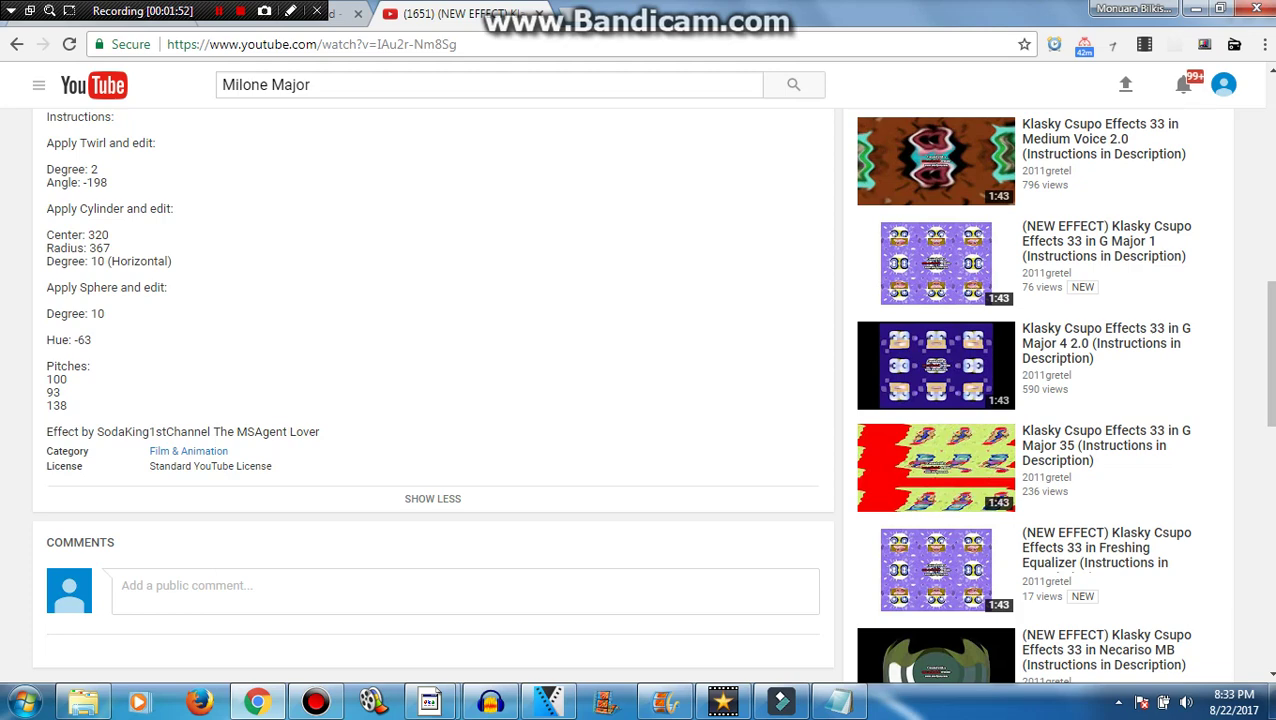
{"action": "key", "text": "alt+Tab"}
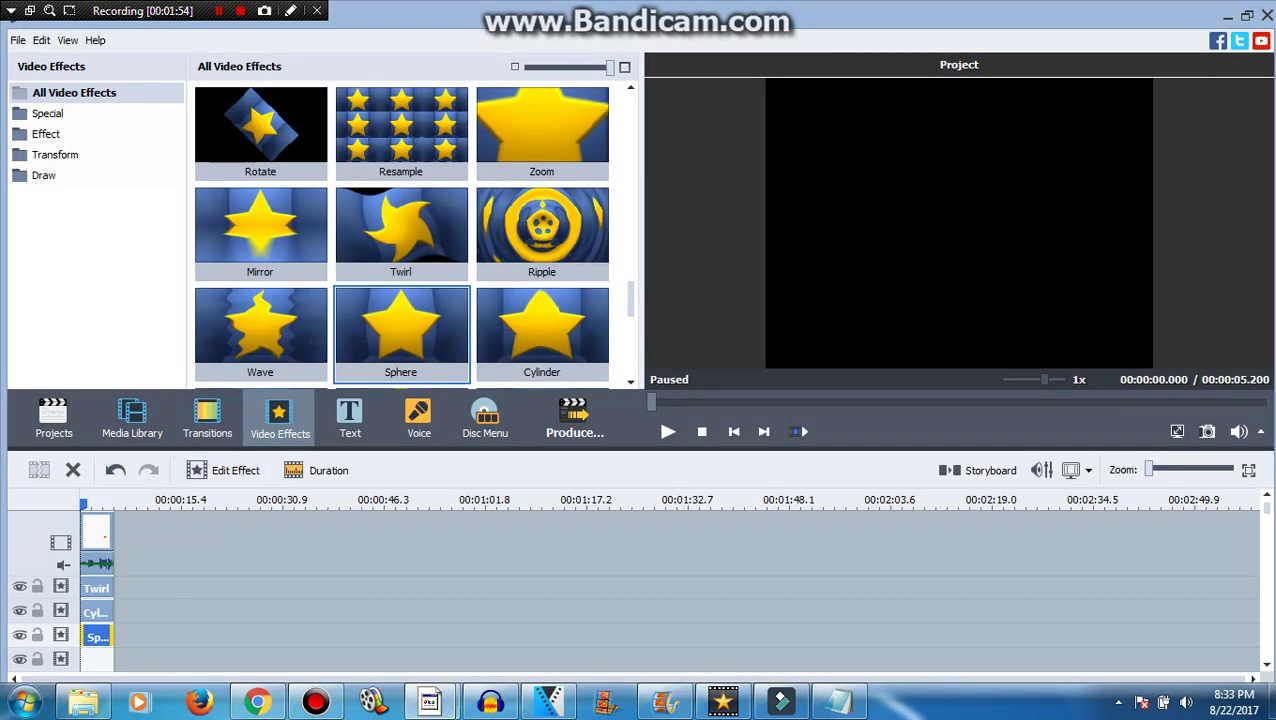
{"action": "left_click", "coordinate": [97, 540]}
{"action": "left_click", "coordinate": [438, 470]}
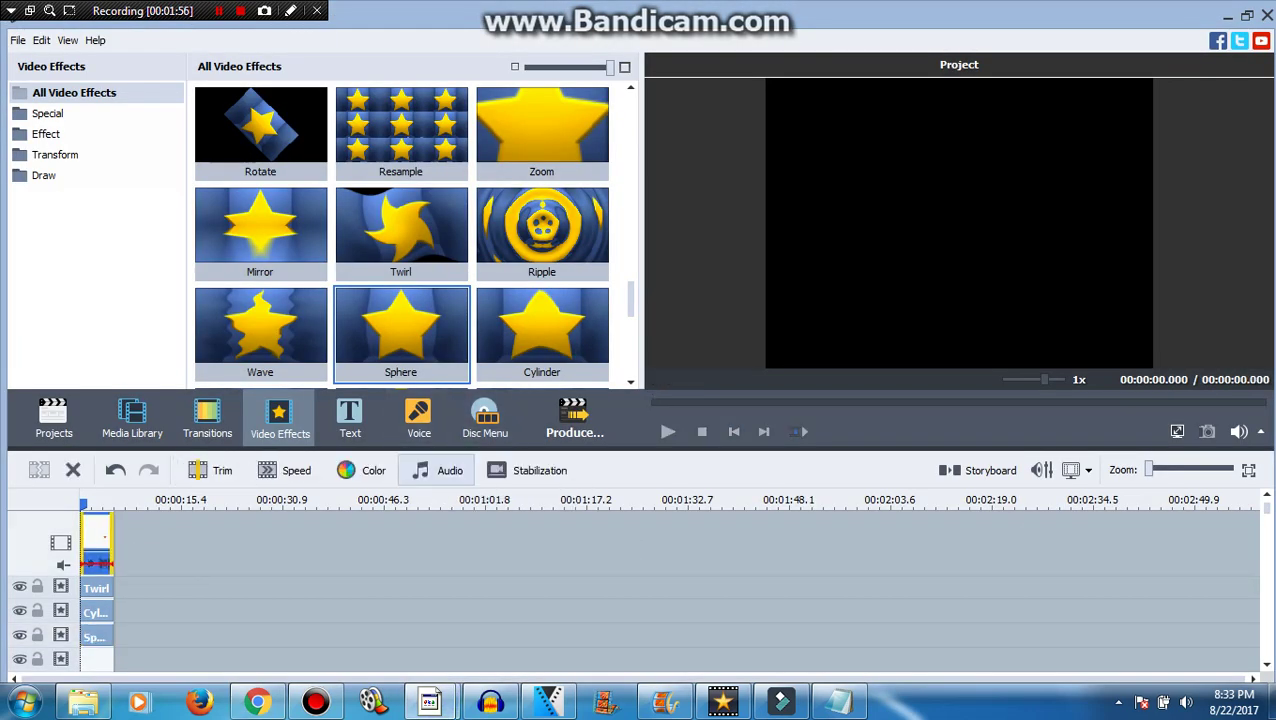
{"action": "key", "text": "alt+Tab"}
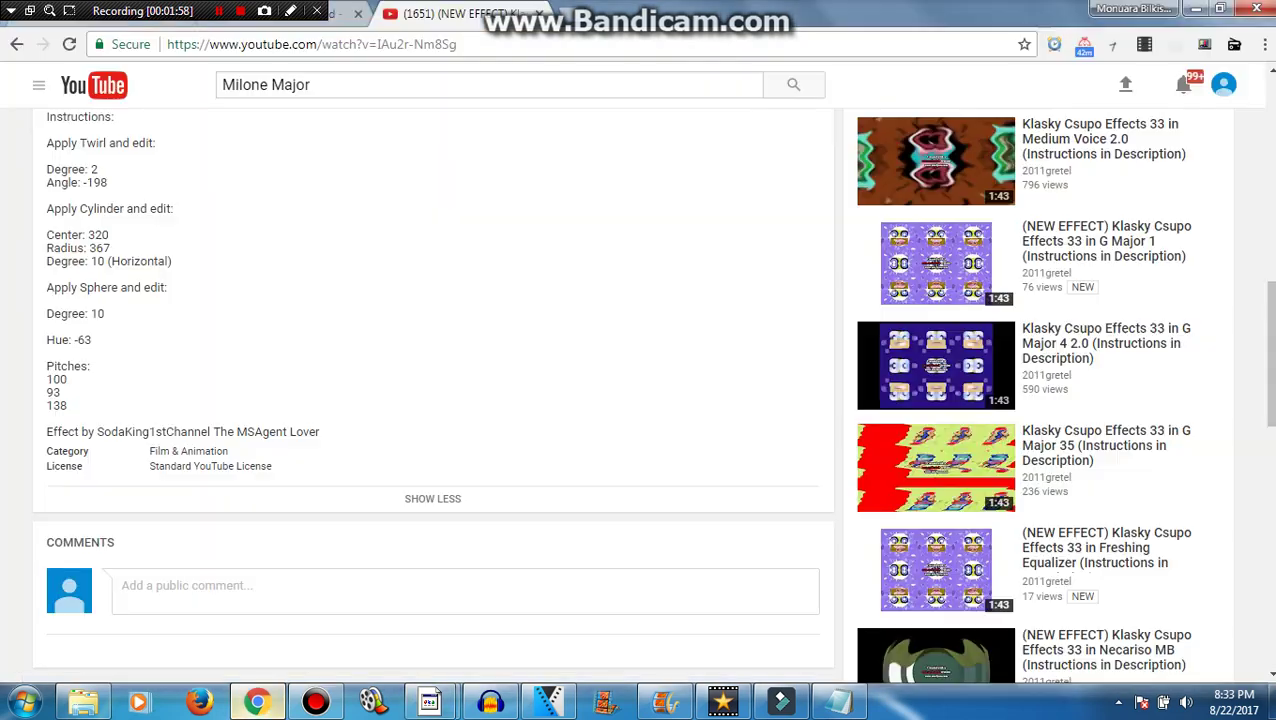
{"action": "left_click", "coordinate": [430, 702]}
{"action": "left_click", "coordinate": [535, 608]}
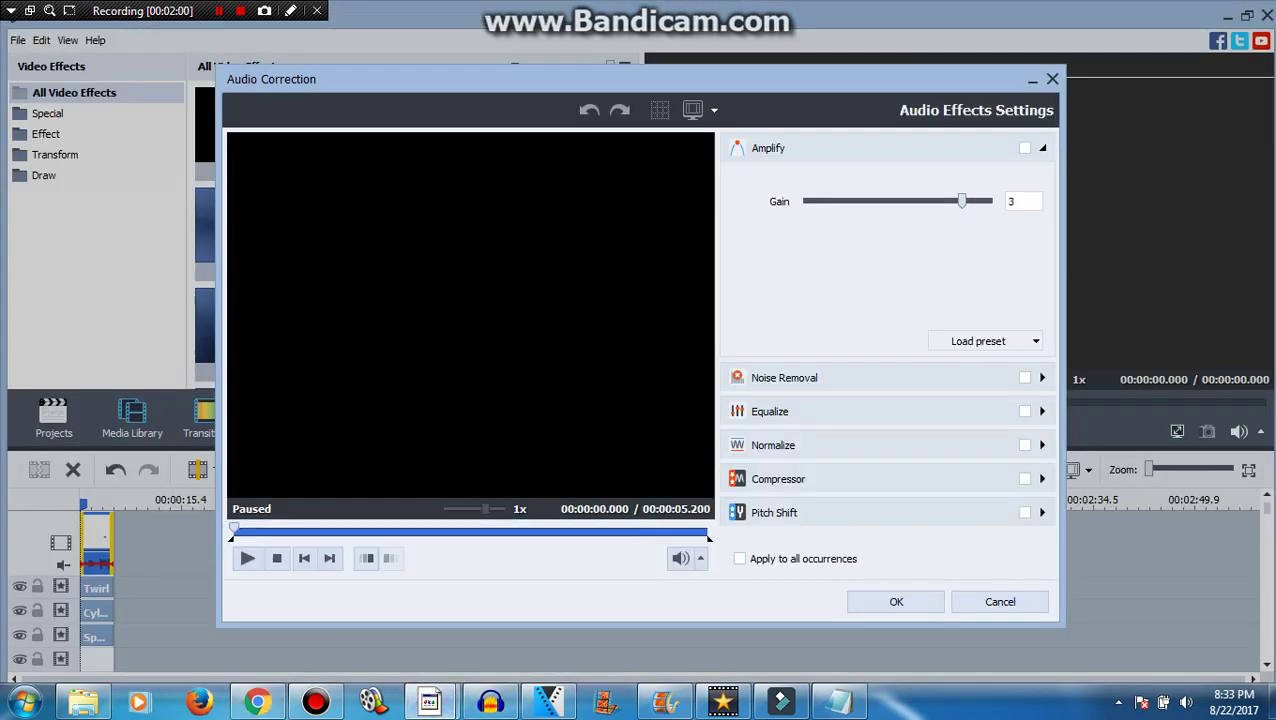
{"action": "left_click", "coordinate": [1042, 512]}
{"action": "left_click_drag", "start_coordinate": [868, 370], "coordinate": [903, 370]}
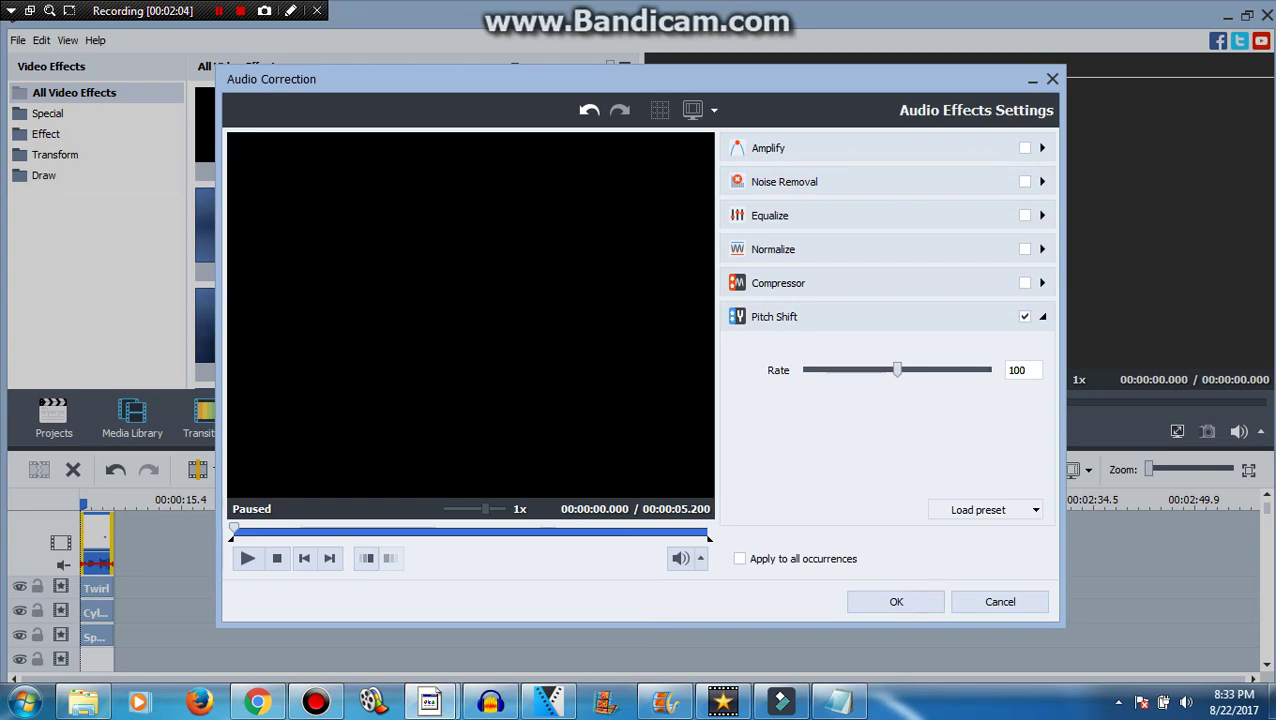
{"action": "key", "text": "Return"}
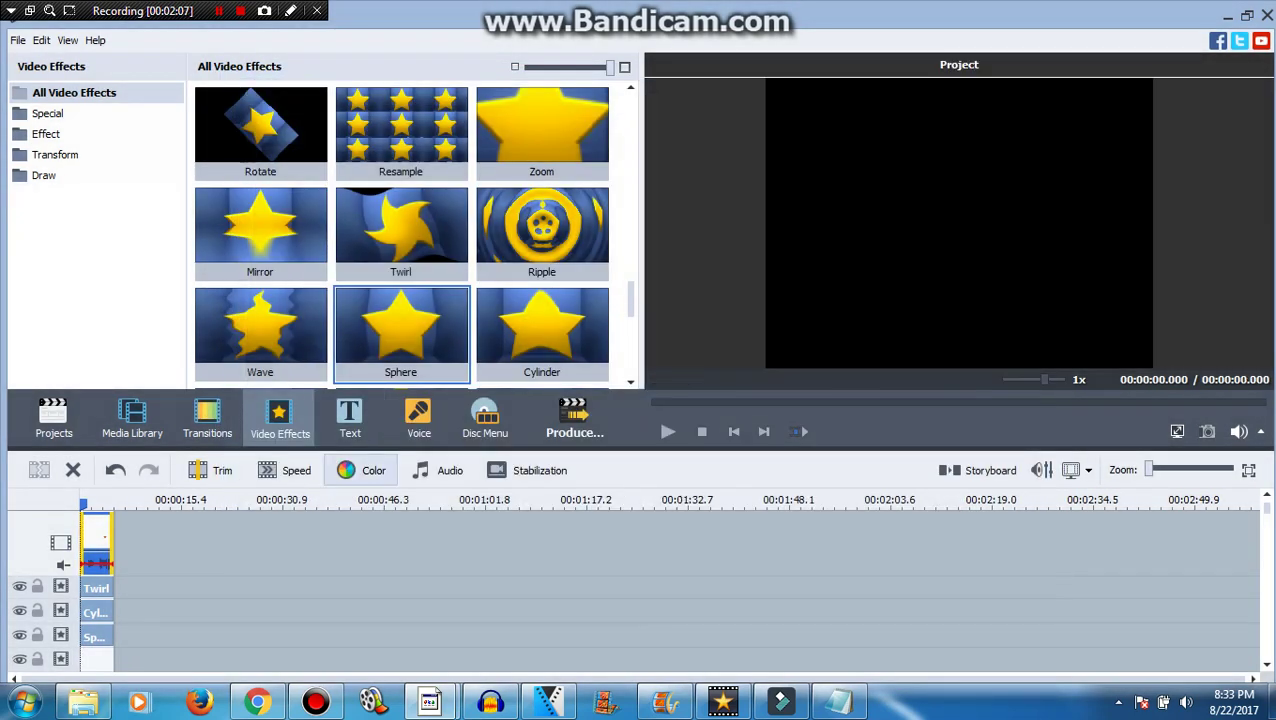
Step: Check the hue value in the browser instructions, set the video clip's Hue to -63 in Color Correction and apply it
{"action": "key", "text": "alt+Tab"}
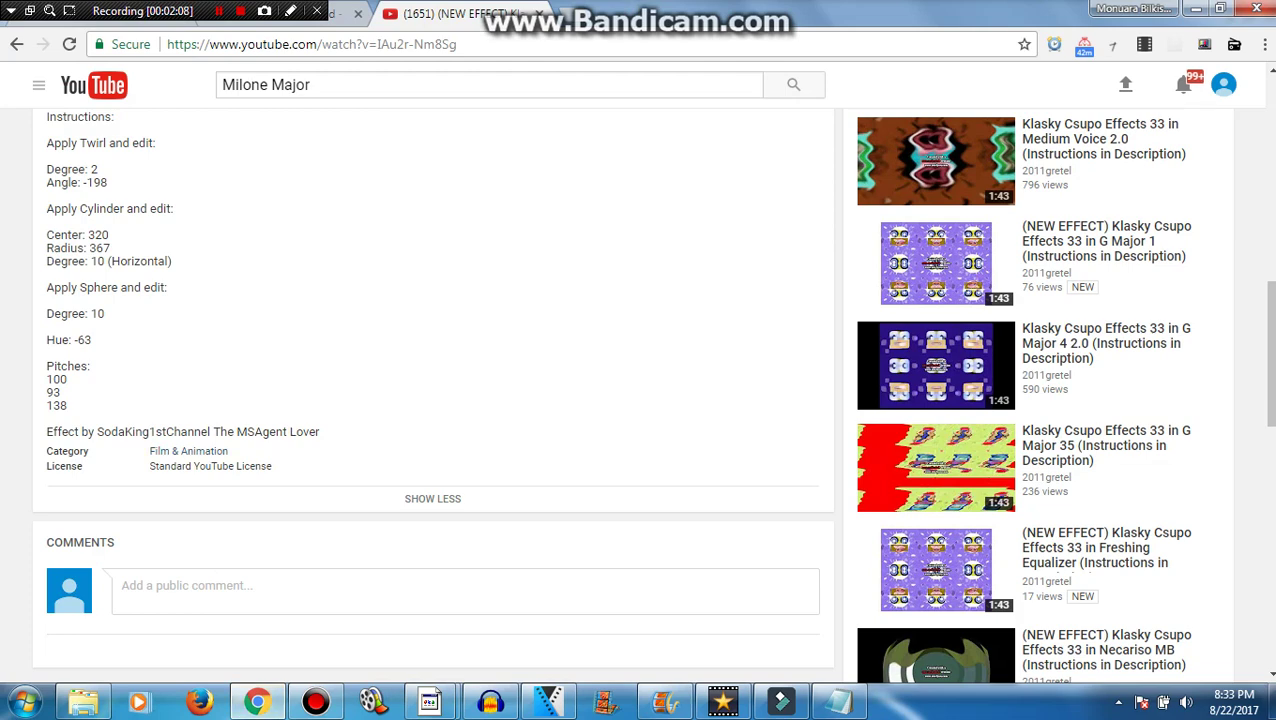
{"action": "left_click", "coordinate": [430, 702]}
{"action": "left_click", "coordinate": [328, 617]}
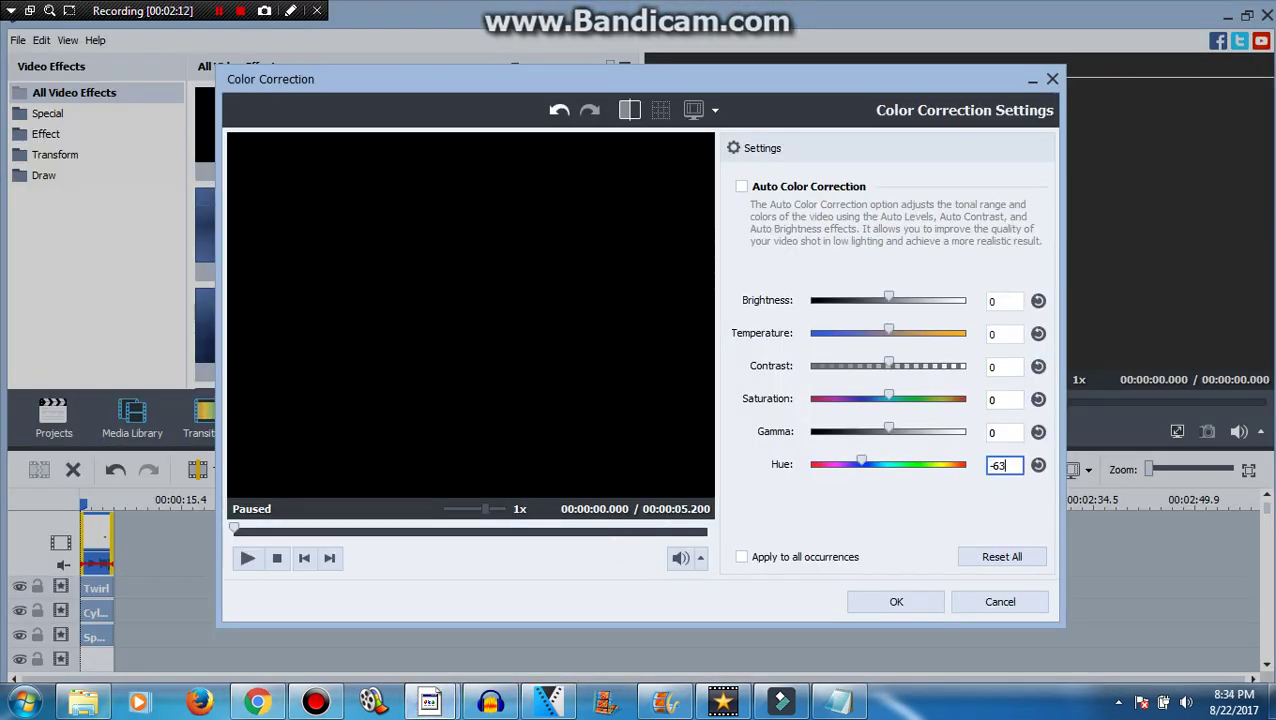
{"action": "key", "text": "Return"}
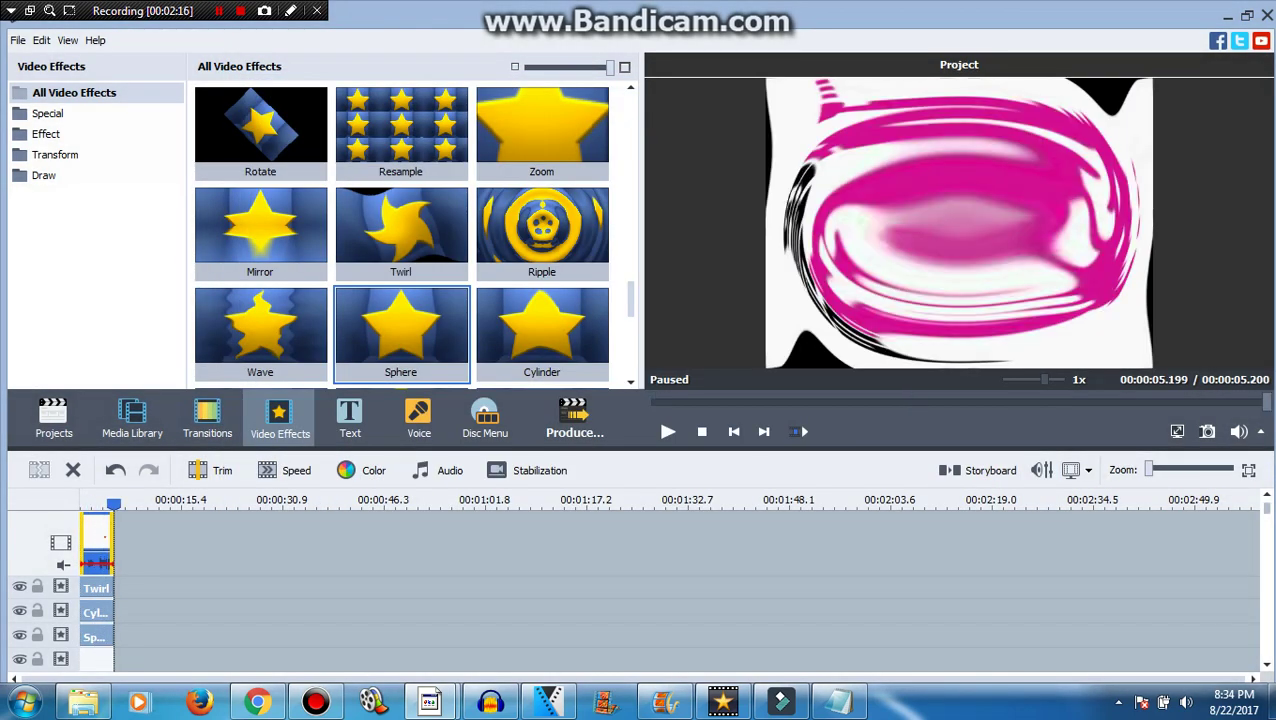
Step: Place the Nick Games Logo media on the first audio track at the start of the timeline
{"action": "scroll", "coordinate": [634, 622], "scroll_direction": "down", "scroll_amount": 6}
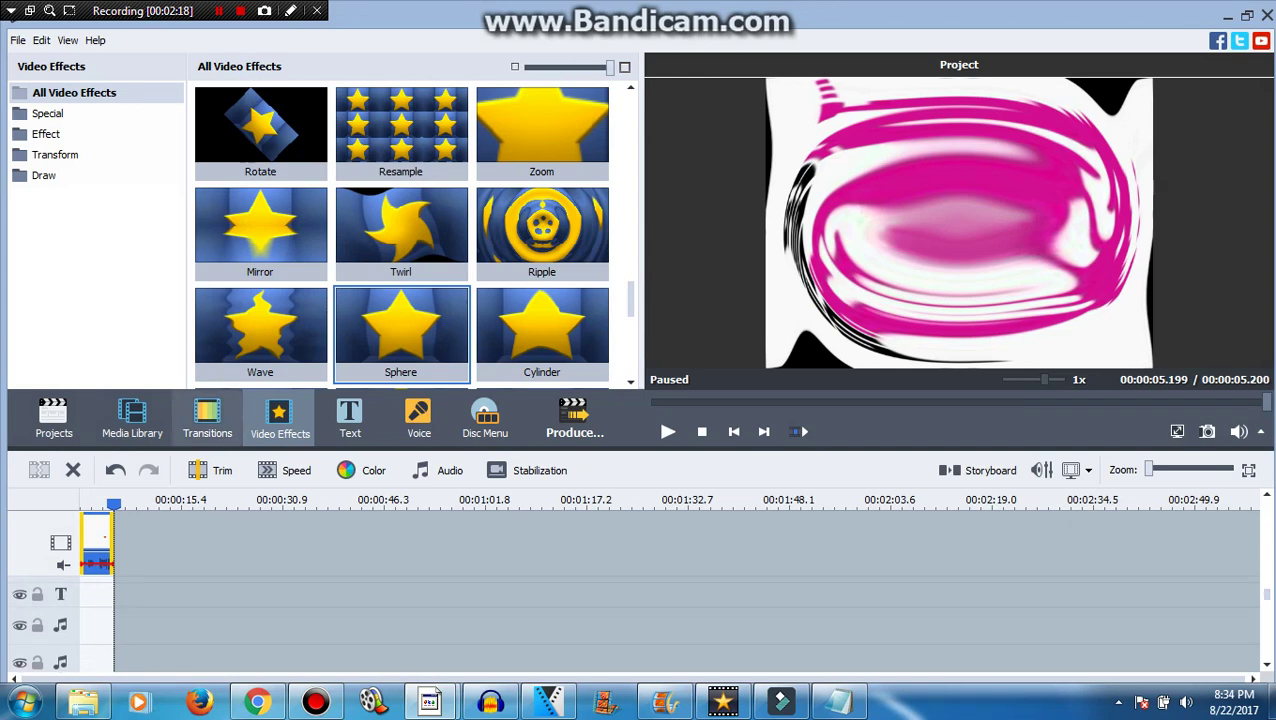
{"action": "left_click", "coordinate": [132, 418]}
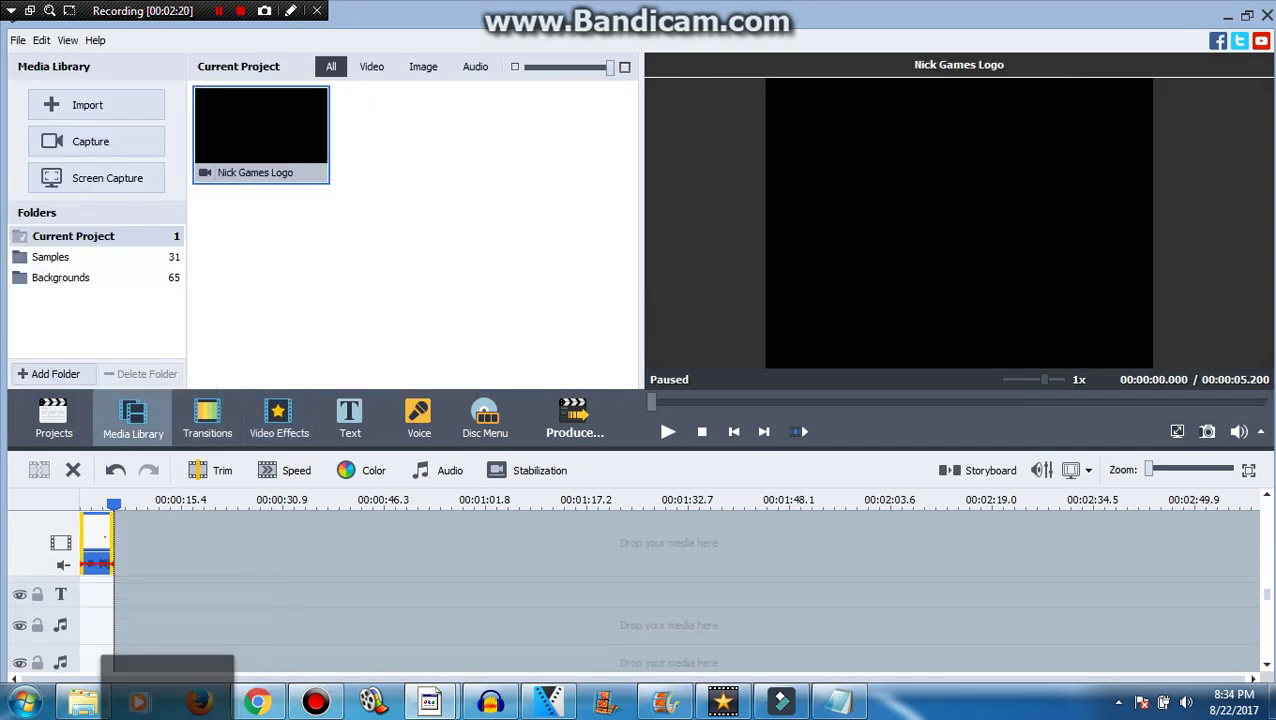
{"action": "left_click_drag", "start_coordinate": [94, 640], "coordinate": [102, 631]}
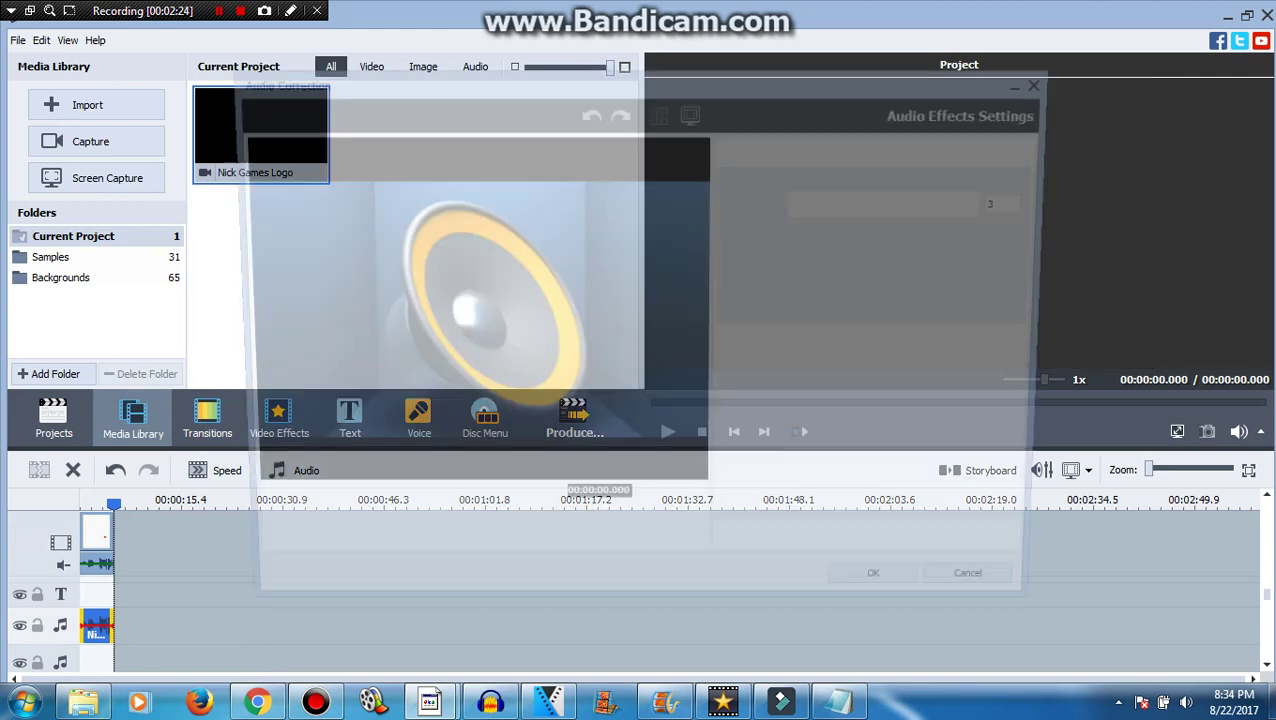
Step: Check the pitches in the browser instructions, enable Pitch Shift at Rate 93 for the audio track clip and apply it
{"action": "left_click", "coordinate": [258, 702]}
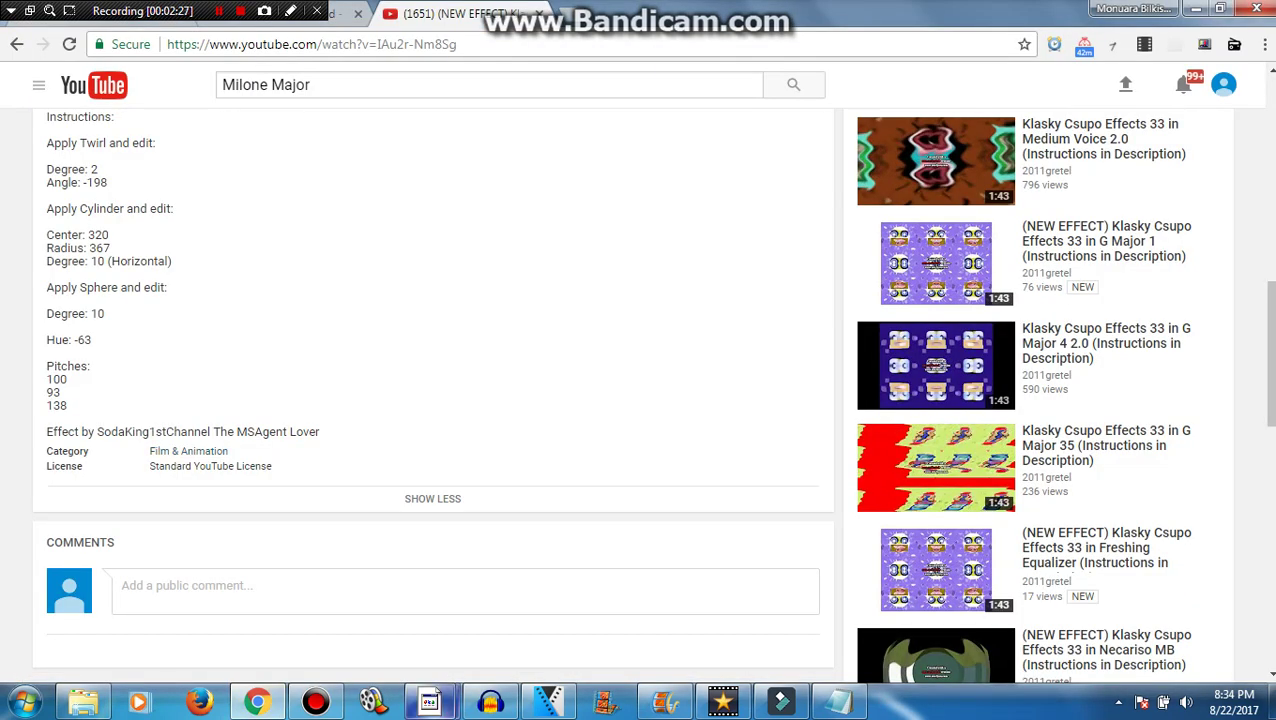
{"action": "mouse_move", "coordinate": [430, 702]}
{"action": "left_click", "coordinate": [520, 590]}
{"action": "left_click", "coordinate": [1042, 512]}
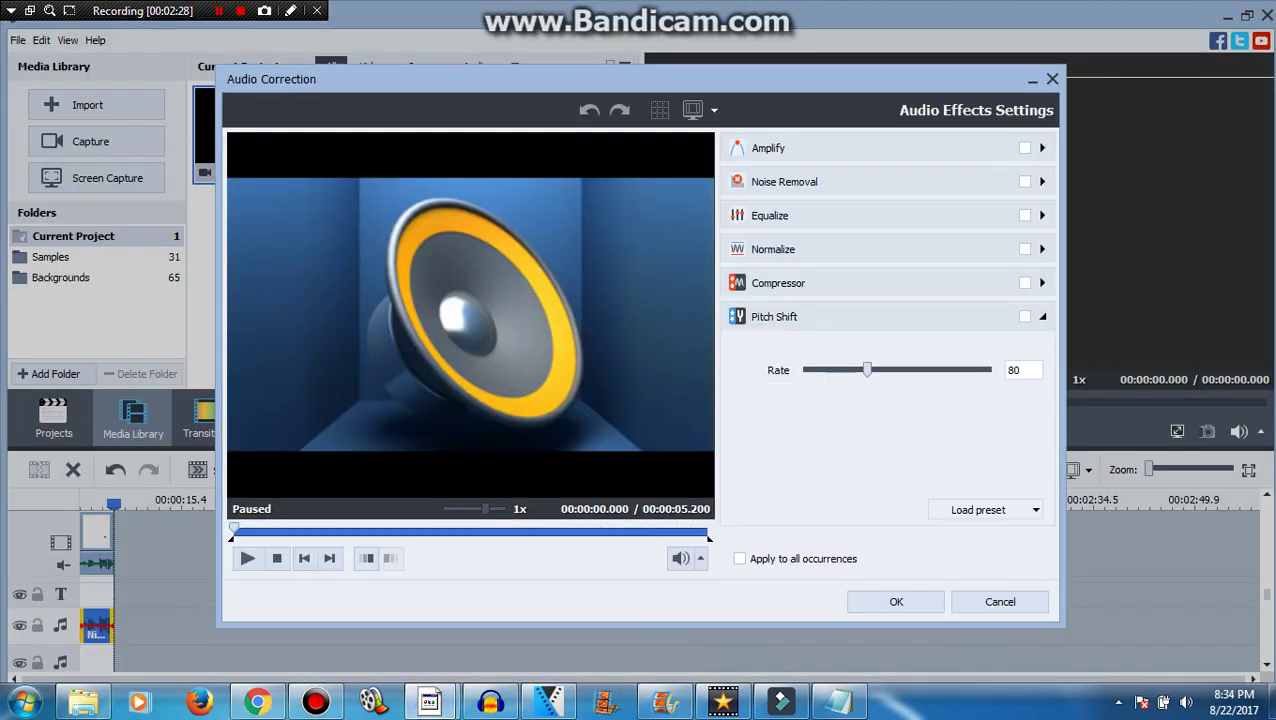
{"action": "left_click_drag", "start_coordinate": [866, 370], "coordinate": [848, 370]}
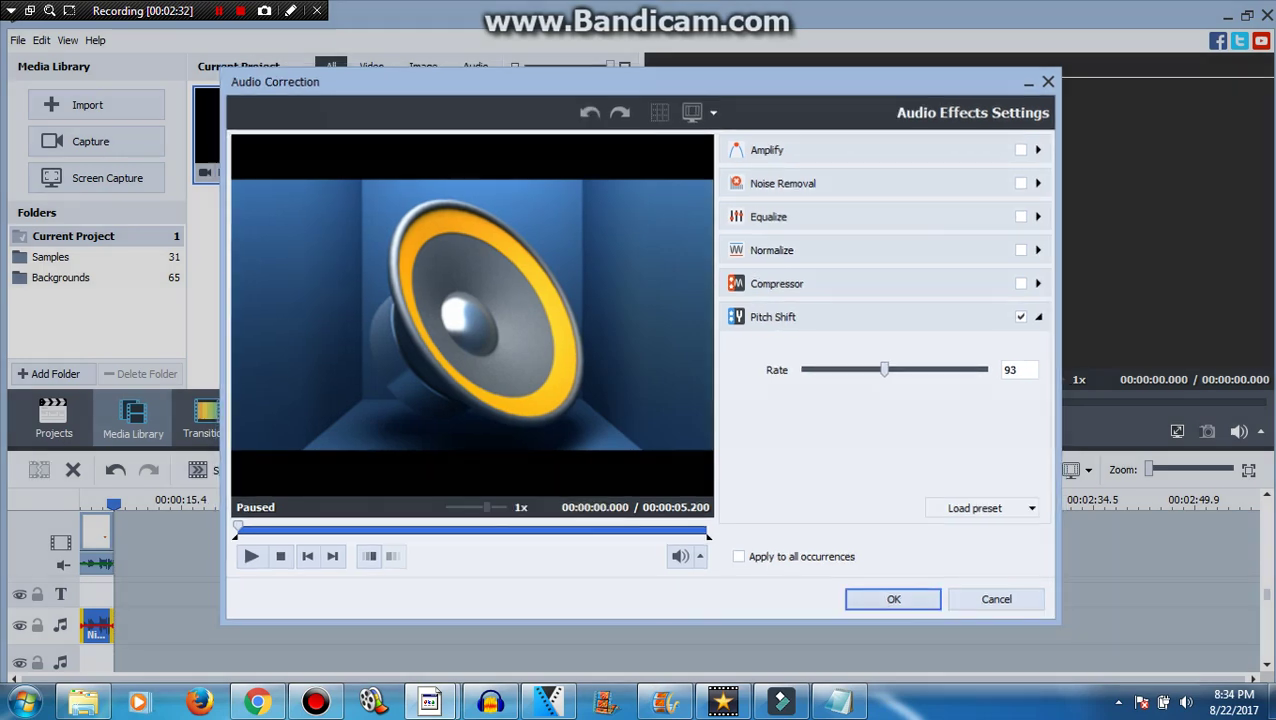
{"action": "left_click", "coordinate": [896, 602]}
Step: Duplicate the pitch-shifted audio clip and place the copy at the start of the second audio track
{"action": "scroll", "coordinate": [640, 600], "scroll_direction": "down", "scroll_amount": 2}
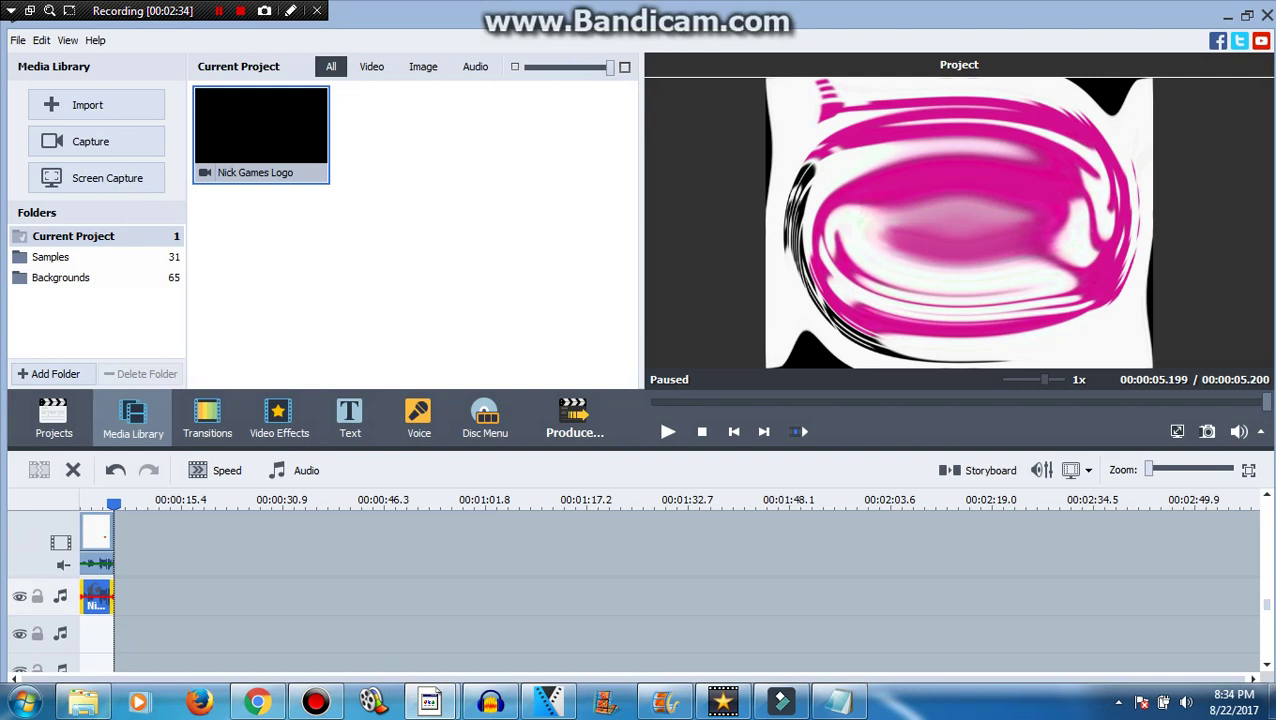
{"action": "right_click", "coordinate": [100, 580]}
{"action": "right_click", "coordinate": [93, 592]}
{"action": "left_click", "coordinate": [158, 557]}
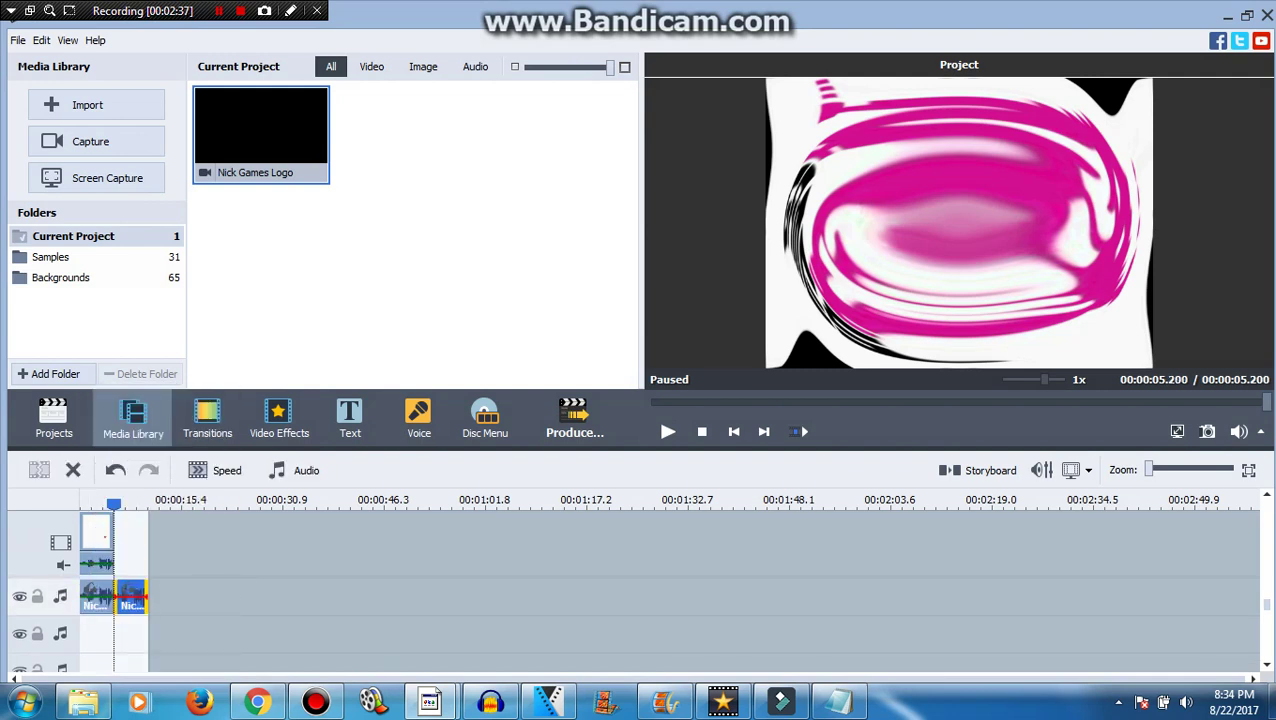
Step: Check the third pitch in the browser instructions, set the copied audio clip's Pitch Shift Rate to 138 and apply it
{"action": "left_click", "coordinate": [293, 470]}
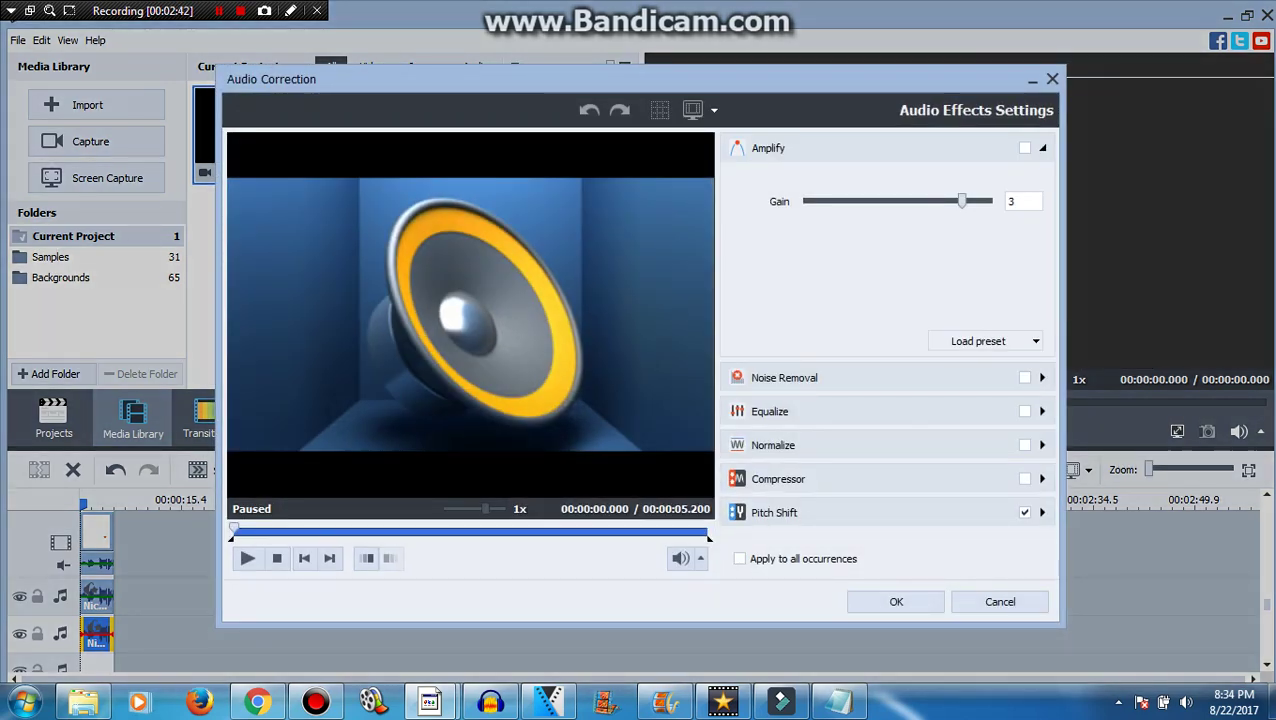
{"action": "left_click", "coordinate": [1042, 512]}
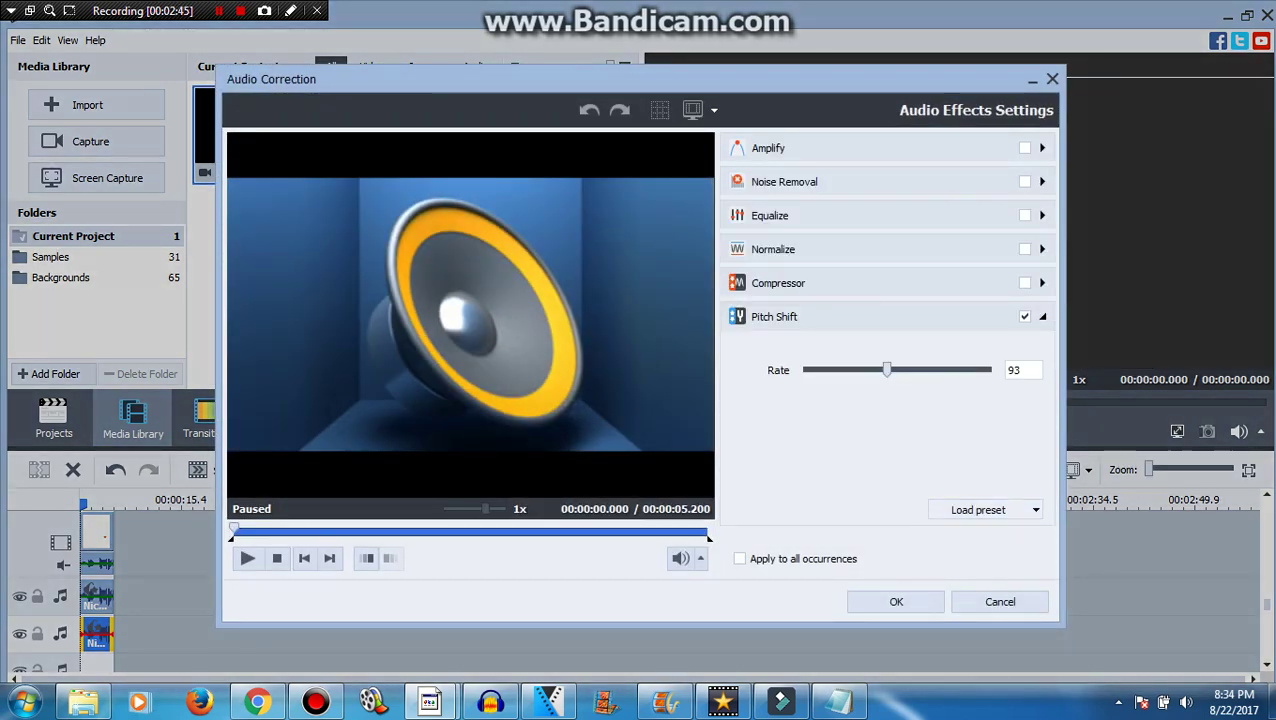
{"action": "left_click", "coordinate": [258, 702]}
{"action": "mouse_move", "coordinate": [430, 702]}
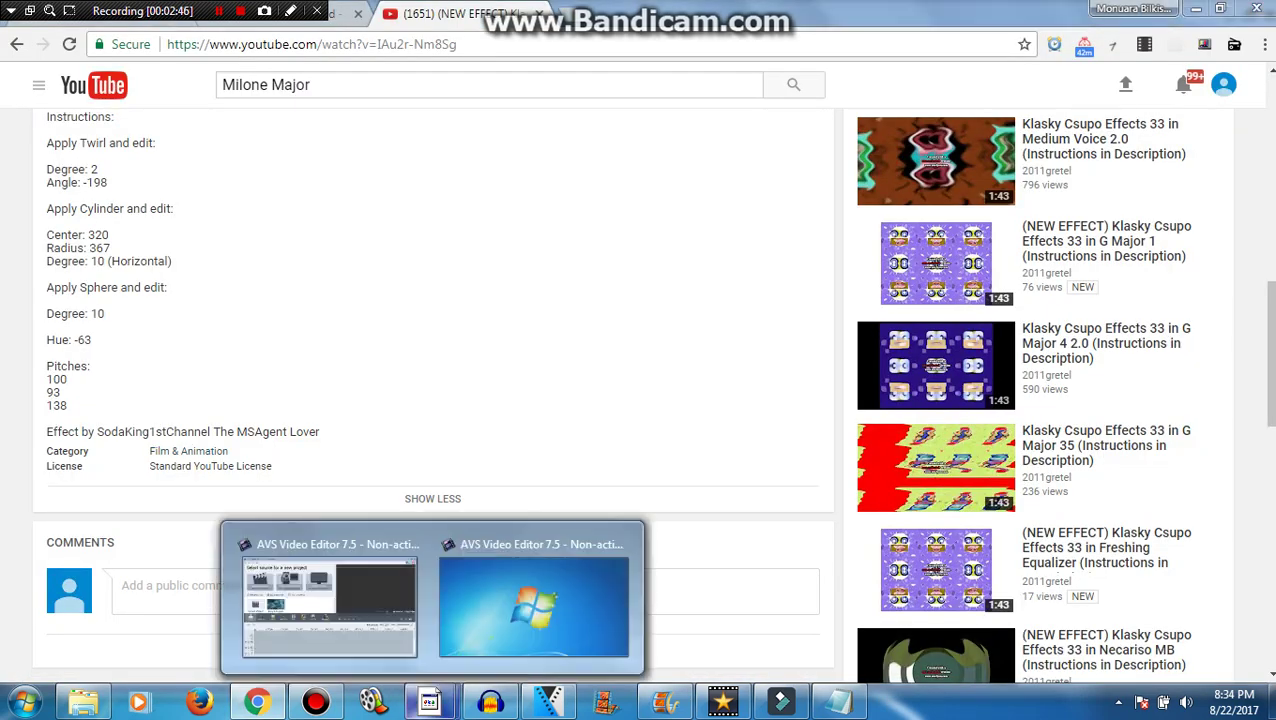
{"action": "left_click", "coordinate": [254, 602]}
{"action": "left_click_drag", "start_coordinate": [886, 370], "coordinate": [950, 370]}
{"action": "key", "text": "Right"}
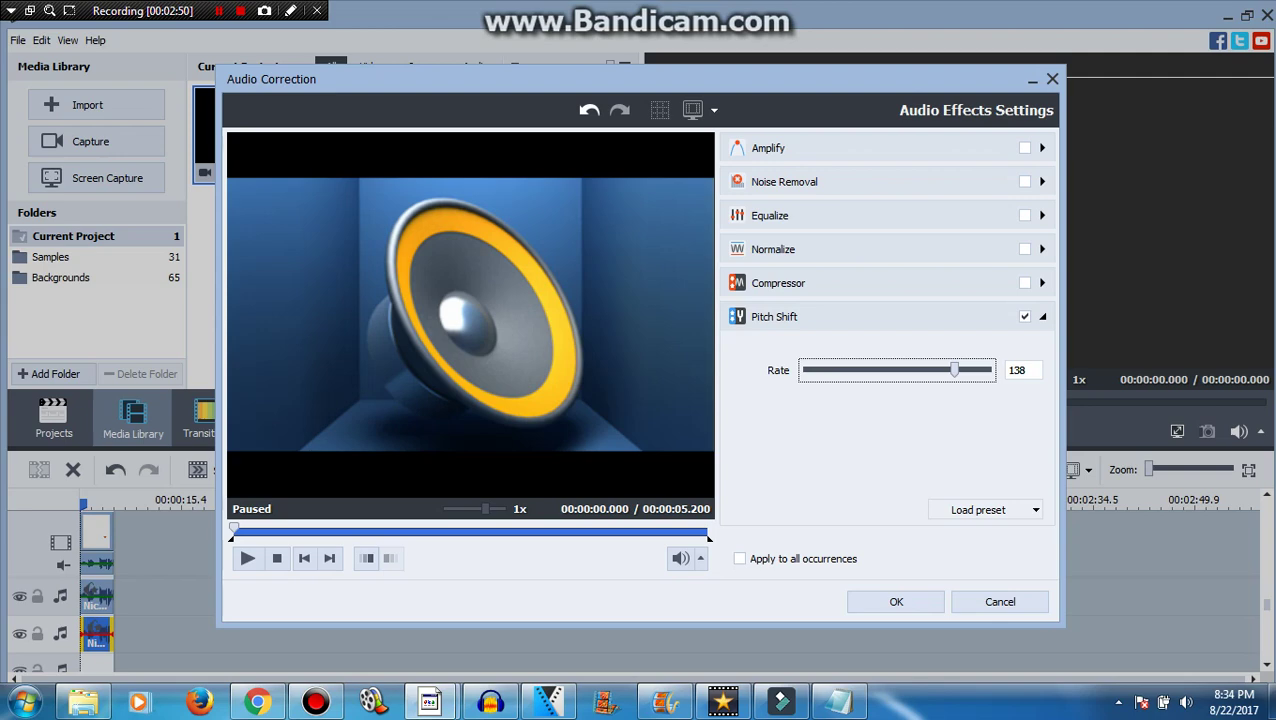
{"action": "left_click_drag", "start_coordinate": [954, 370], "coordinate": [958, 370]}
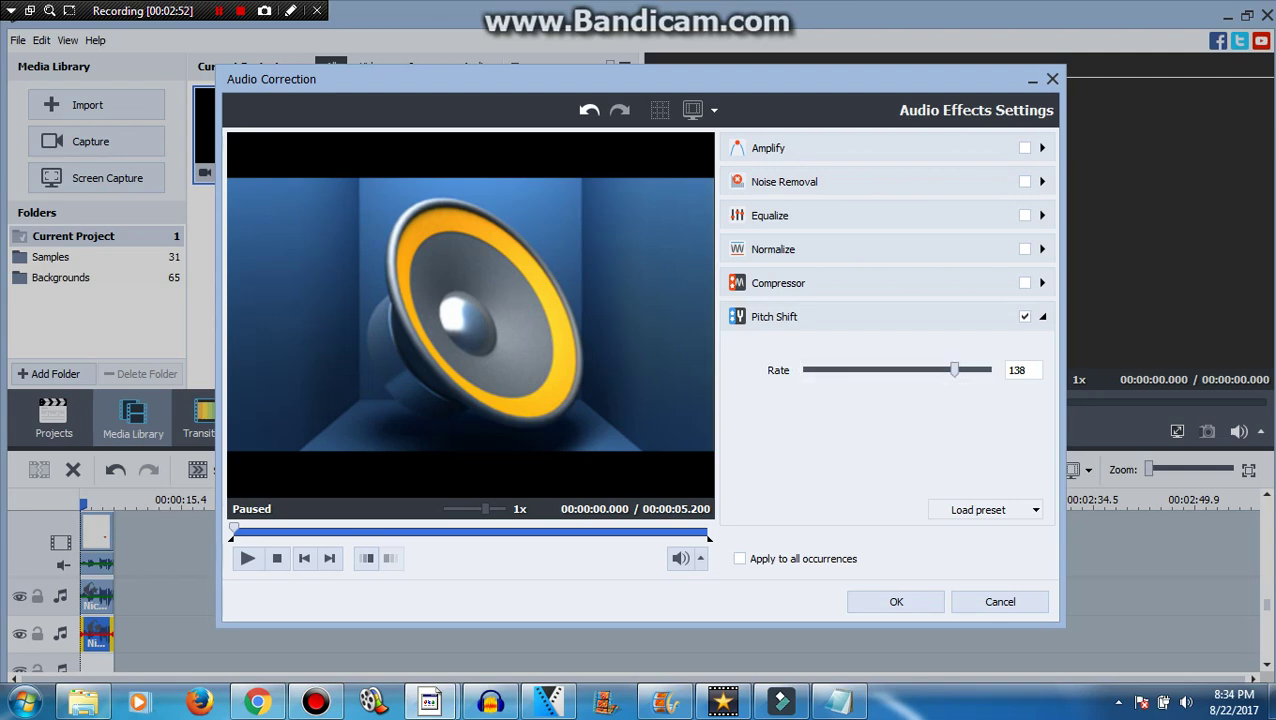
{"action": "left_click", "coordinate": [896, 602]}
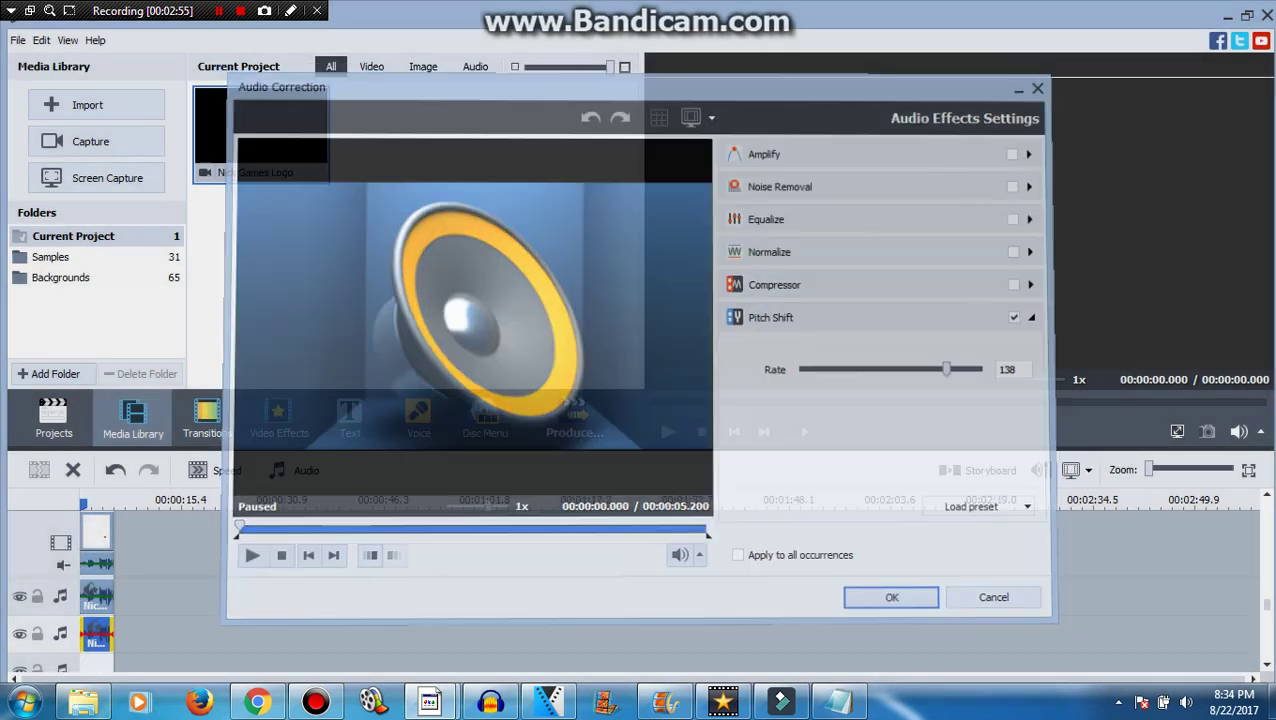
Step: Select the main video clip and play the project preview to check the combined video effects and pitches
{"action": "left_click", "coordinate": [97, 541]}
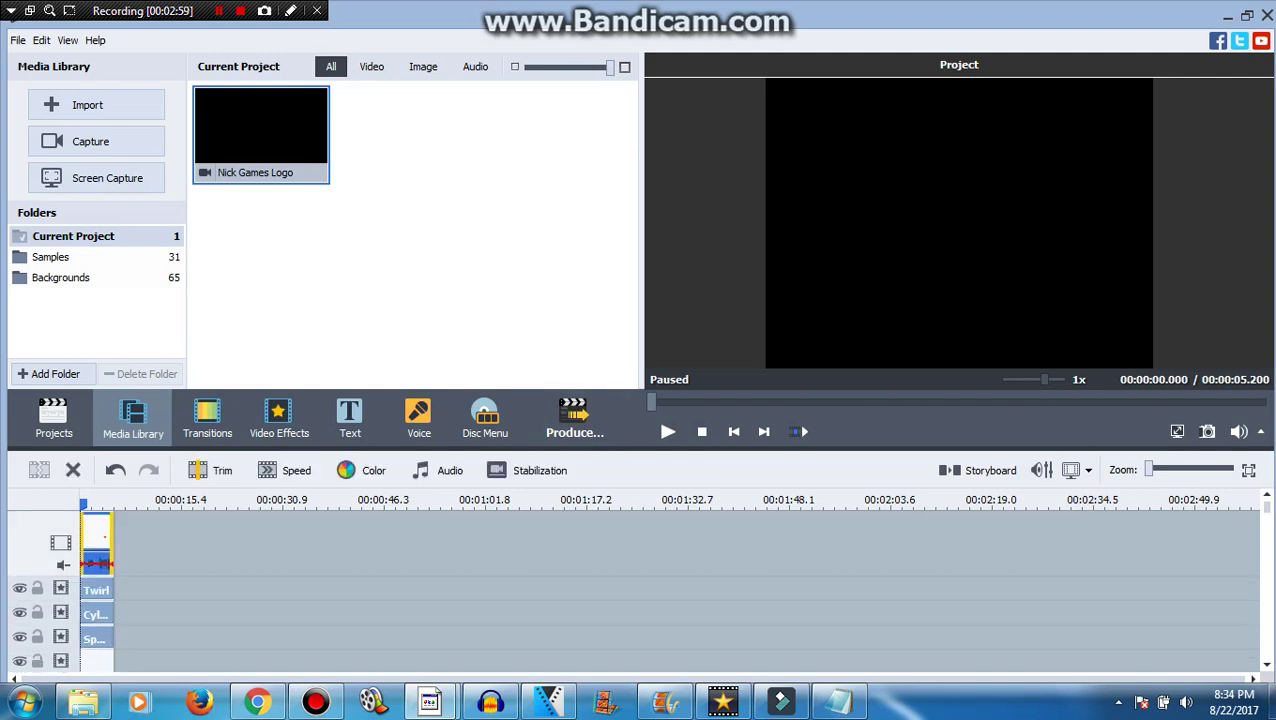
{"action": "left_click", "coordinate": [668, 432]}
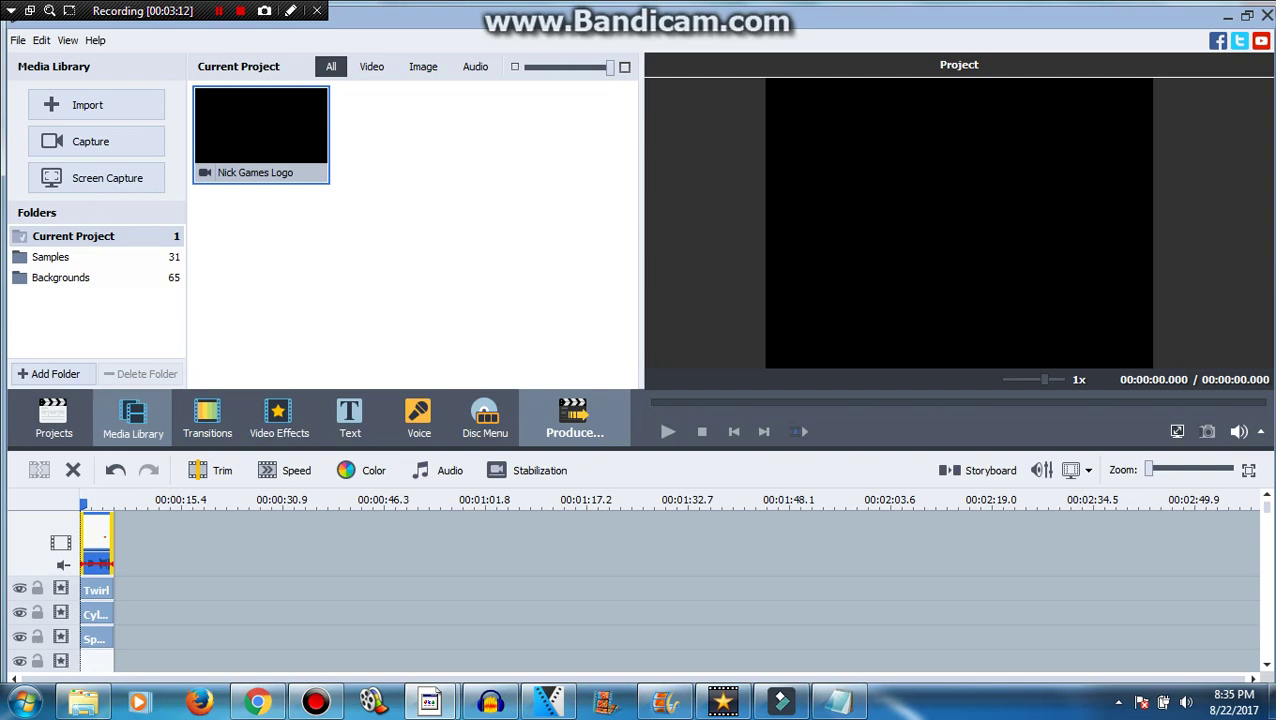
Step: Start producing the project as a video file and name the output "Nick Games in Milone Major"
{"action": "left_click", "coordinate": [574, 418]}
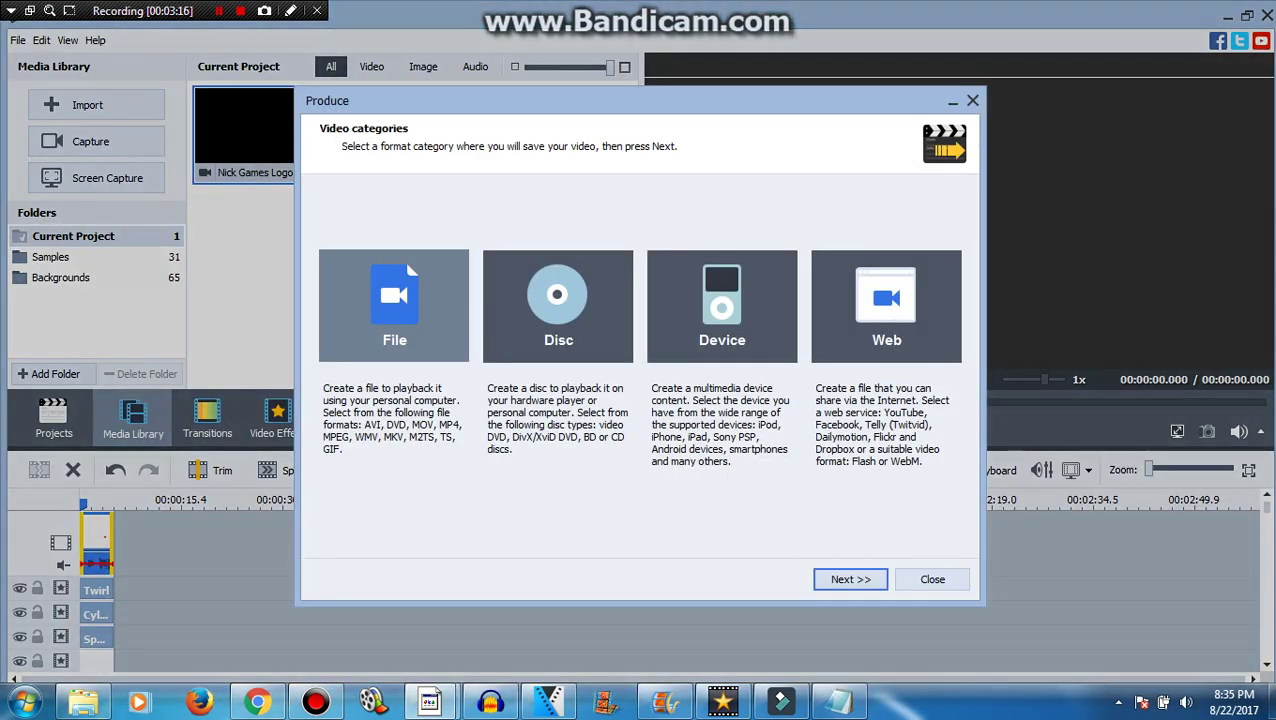
{"action": "left_click", "coordinate": [850, 579]}
{"action": "left_click", "coordinate": [850, 579]}
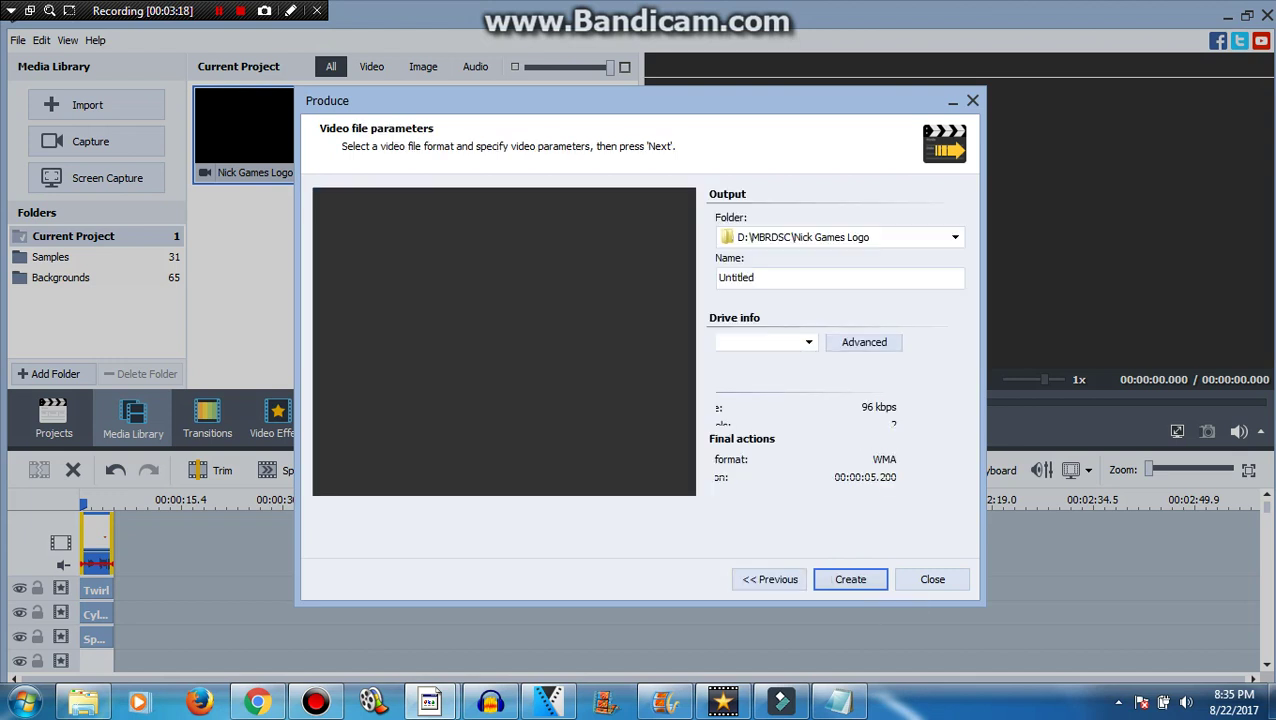
{"action": "double_click", "coordinate": [737, 278]}
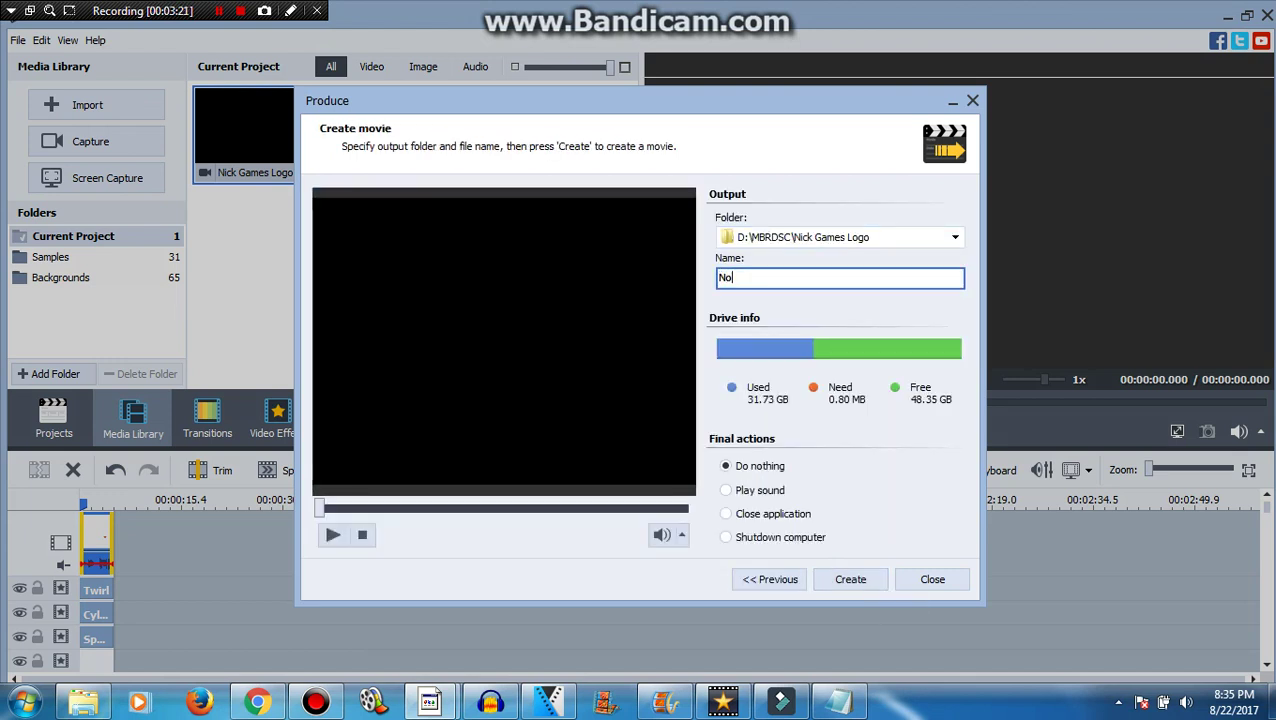
{"action": "type", "text": "ck Games in Mil"}
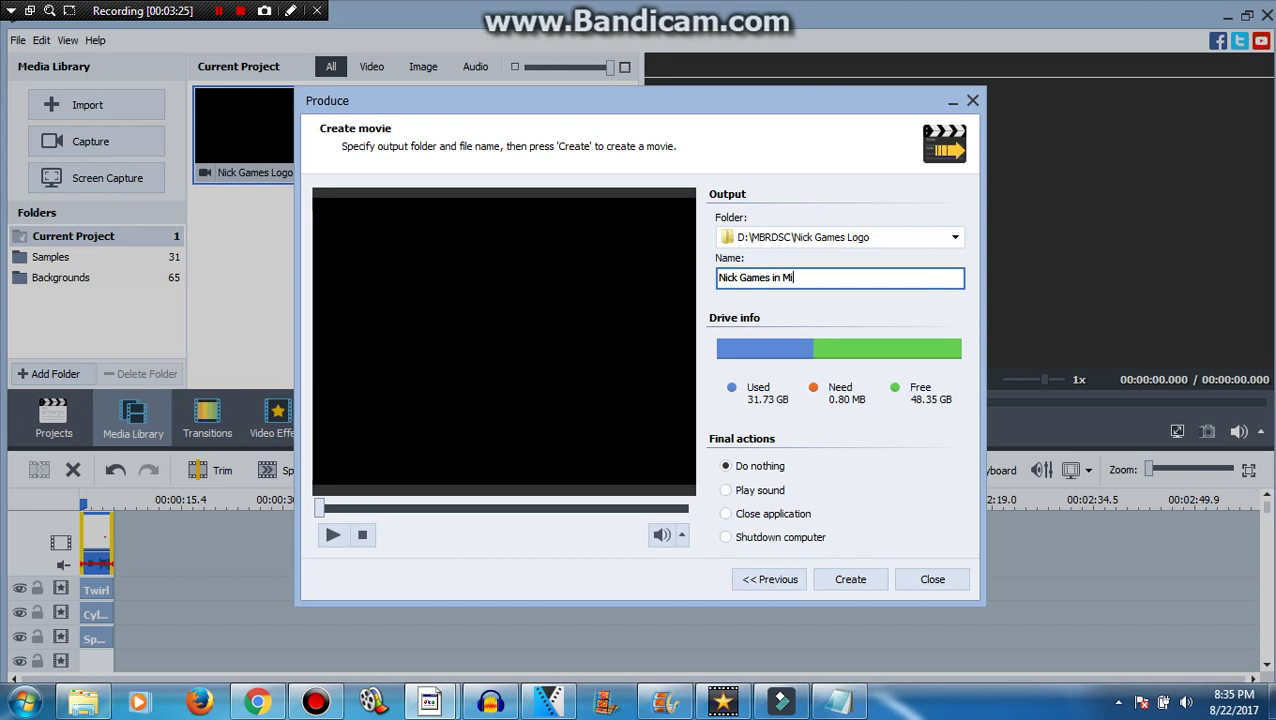
{"action": "type", "text": "one Major"}
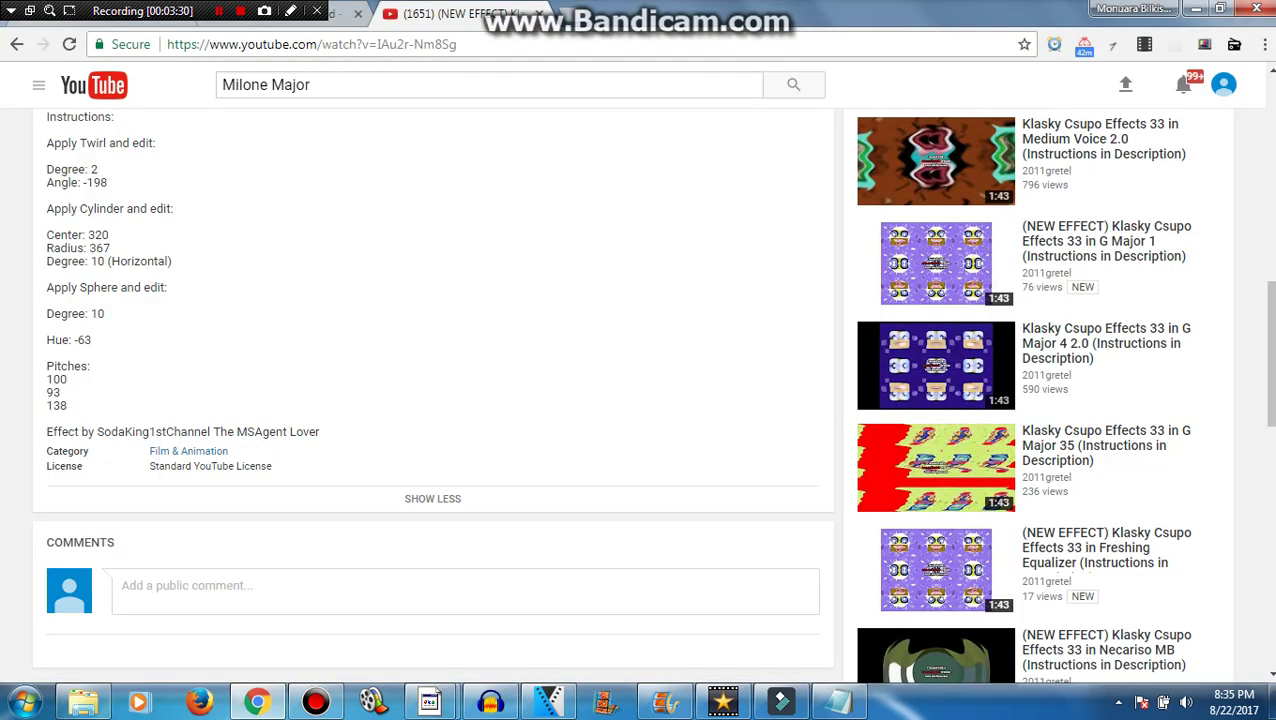
Step: Switch to the browser and examine the Milone Major reference video, skipping ahead to its ending
{"action": "left_click", "coordinate": [433, 499]}
{"action": "scroll", "coordinate": [433, 499], "scroll_direction": "up", "scroll_amount": 9}
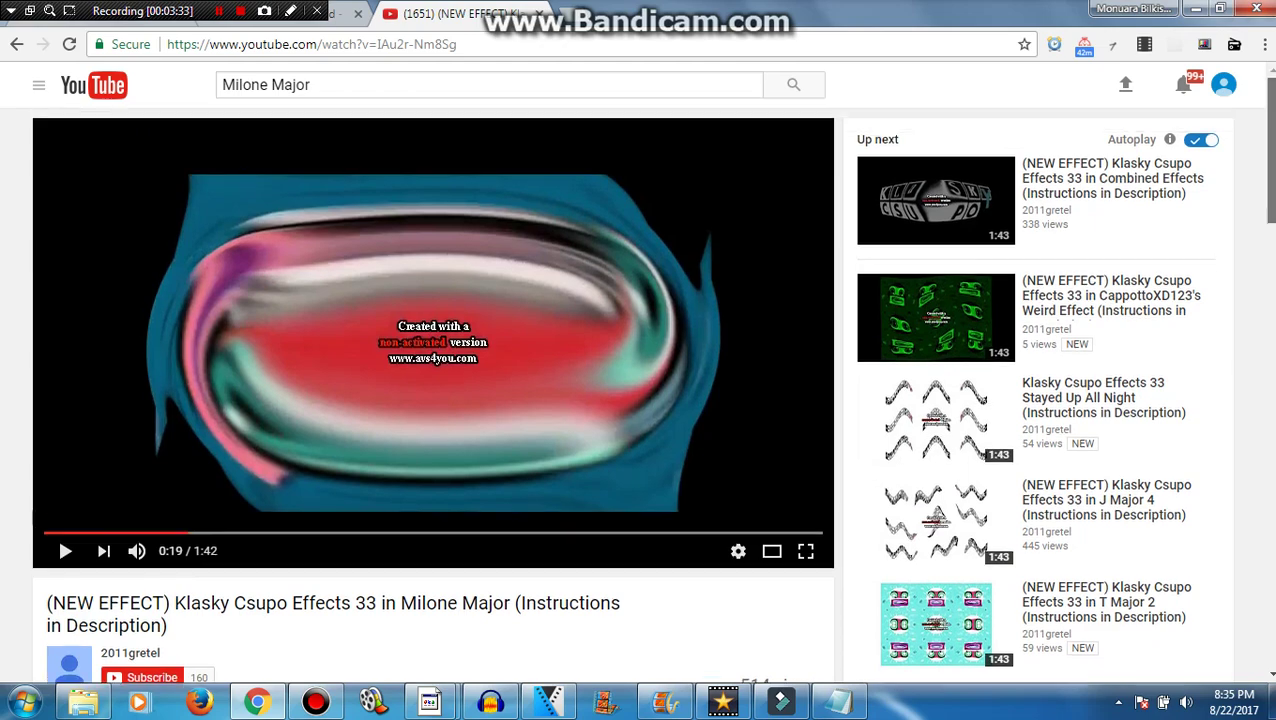
{"action": "left_click", "coordinate": [433, 499]}
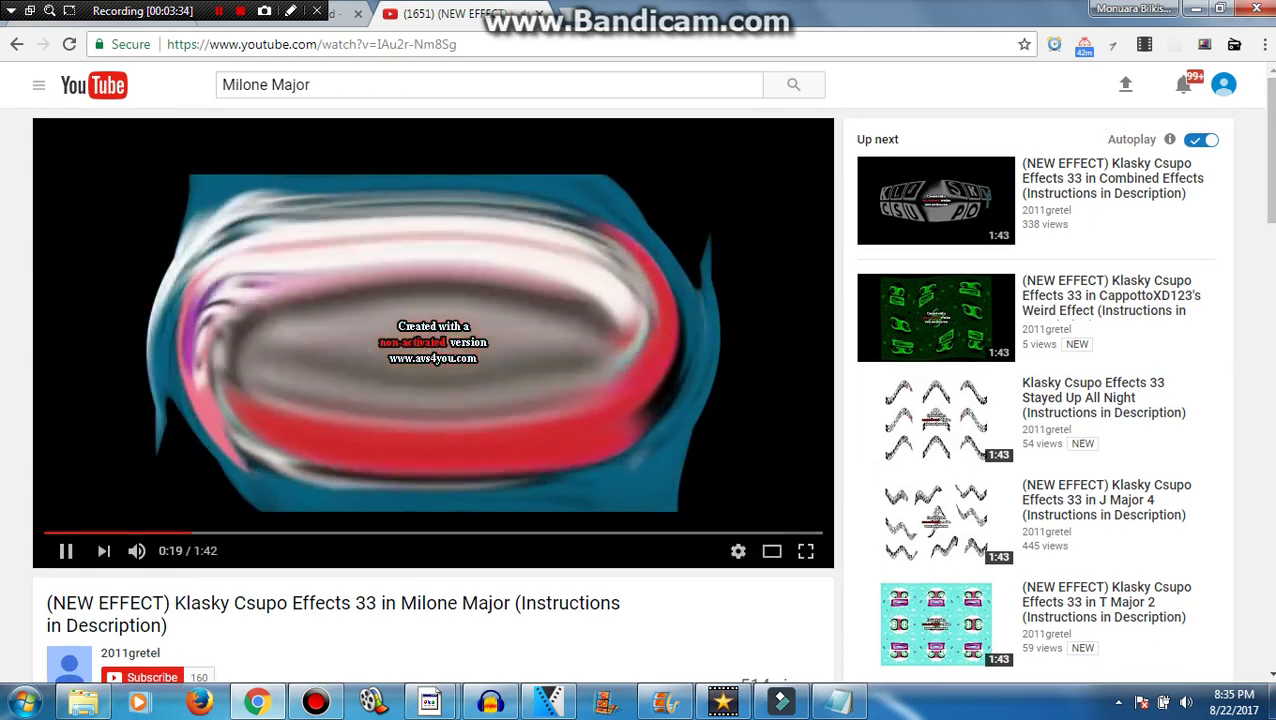
{"action": "left_click", "coordinate": [792, 533]}
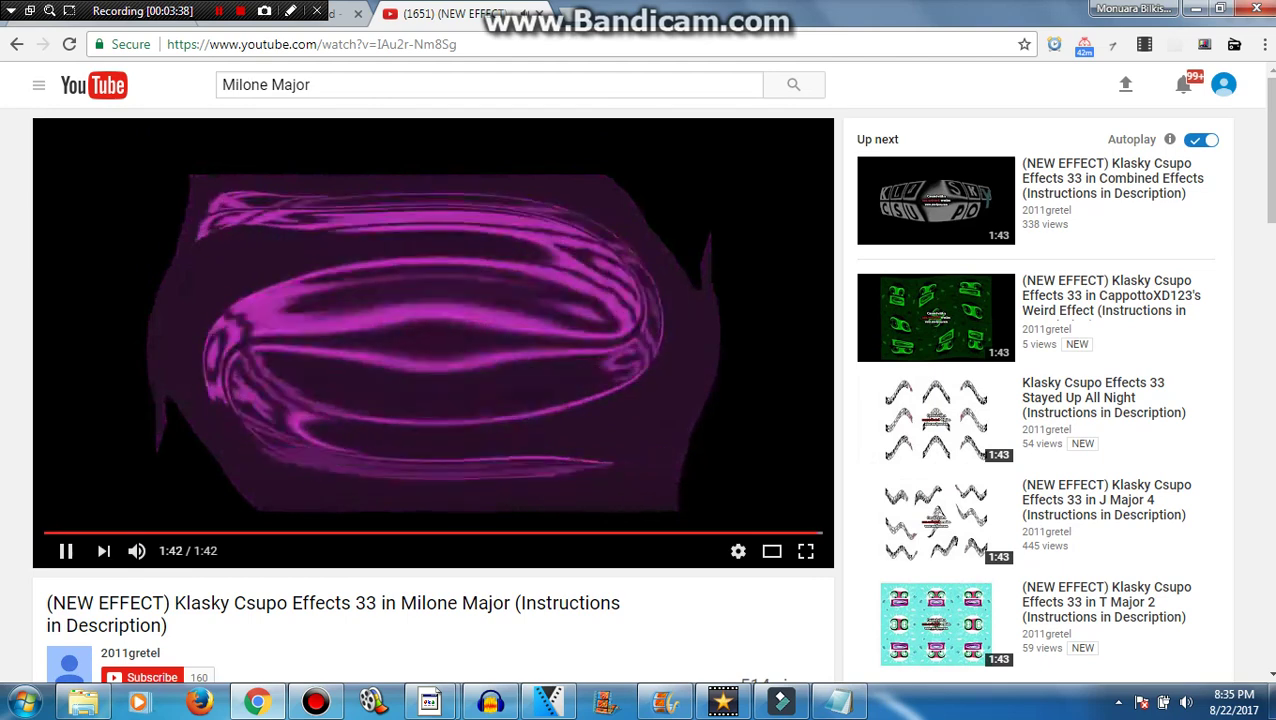
{"action": "left_click", "coordinate": [433, 411]}
Step: Return to AVS Video Editor, create the movie in the Nick Games Logo folder despite the watermark, and dismiss the completion notice
{"action": "left_click", "coordinate": [431, 702]}
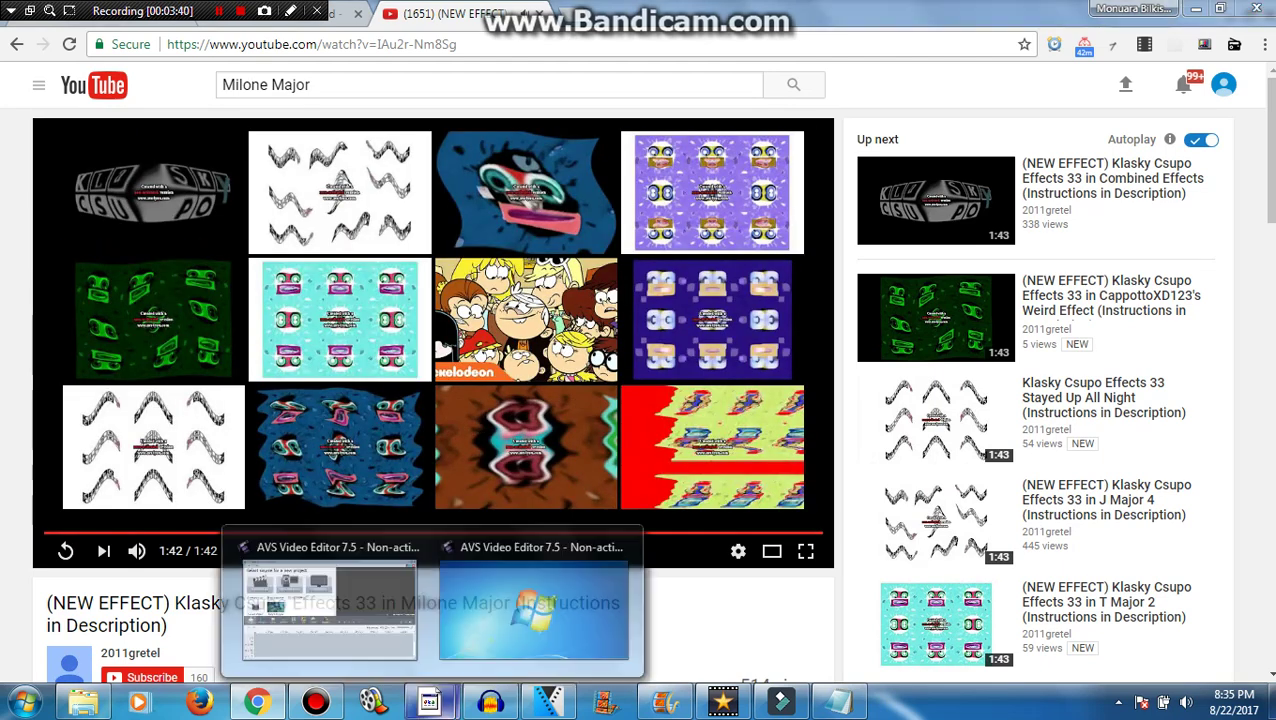
{"action": "left_click", "coordinate": [328, 612]}
{"action": "left_click", "coordinate": [841, 278]}
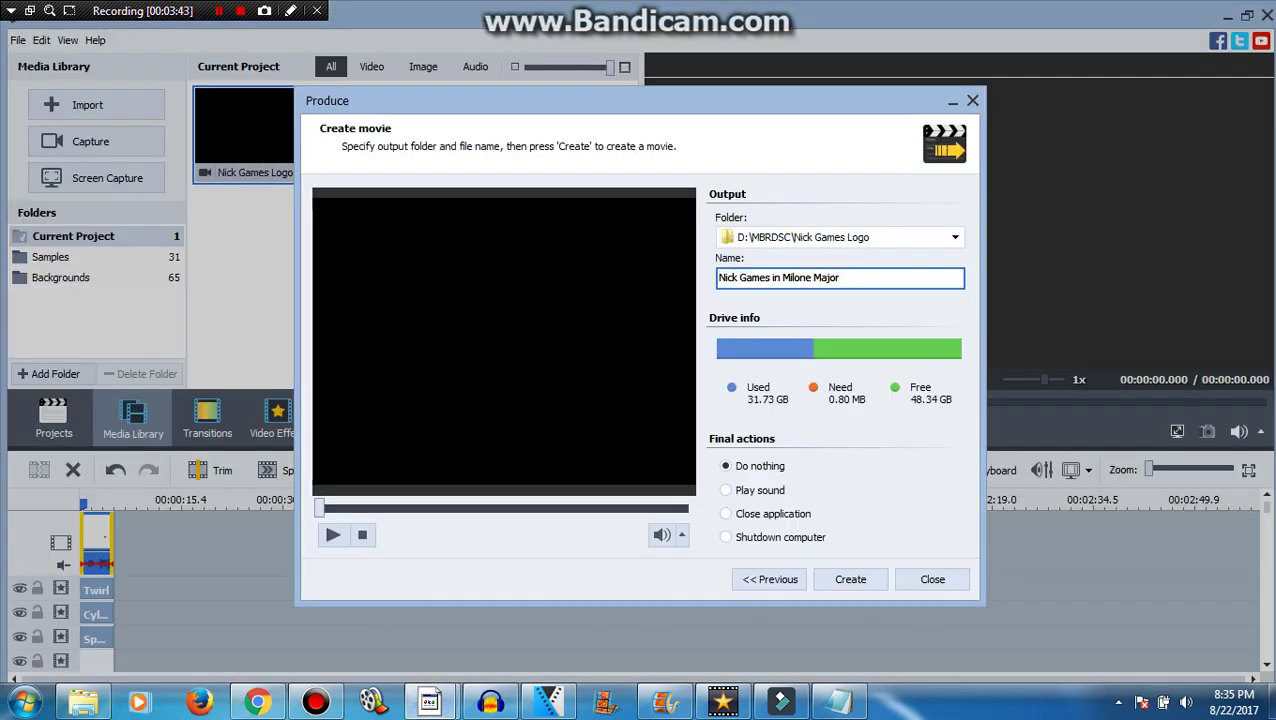
{"action": "left_click", "coordinate": [850, 579]}
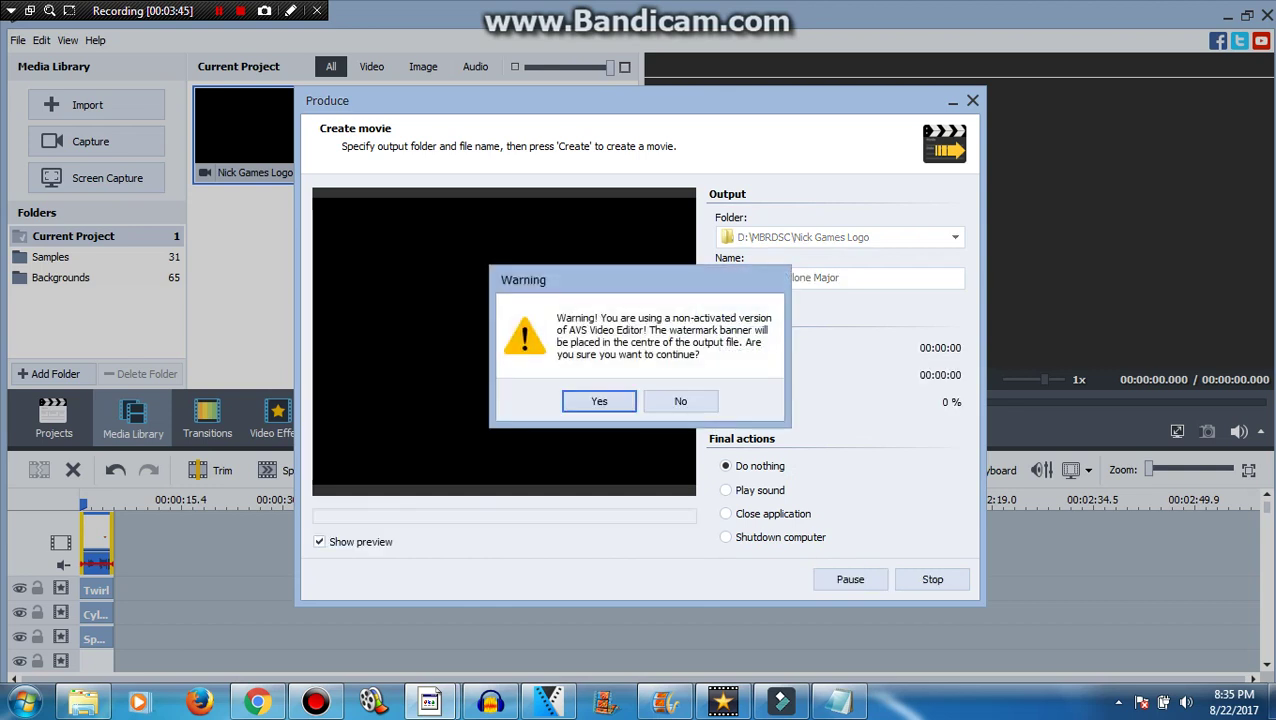
{"action": "key", "text": "Return"}
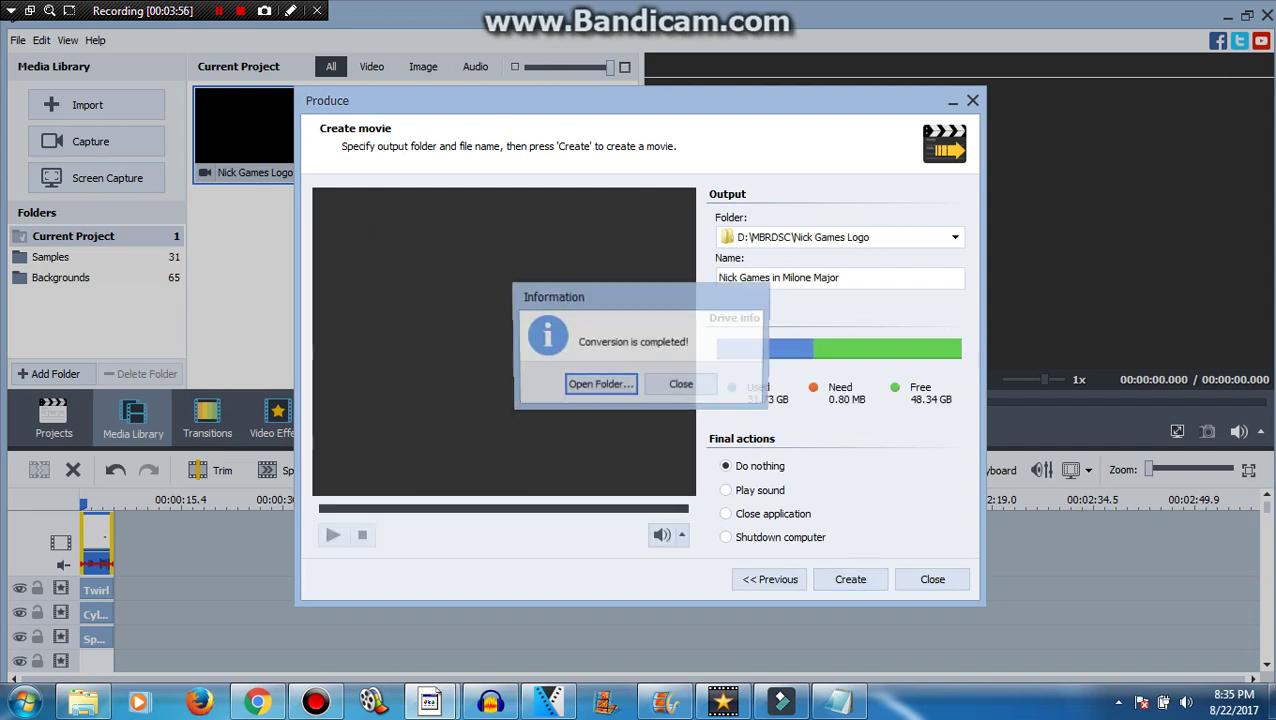
{"action": "left_click", "coordinate": [682, 385]}
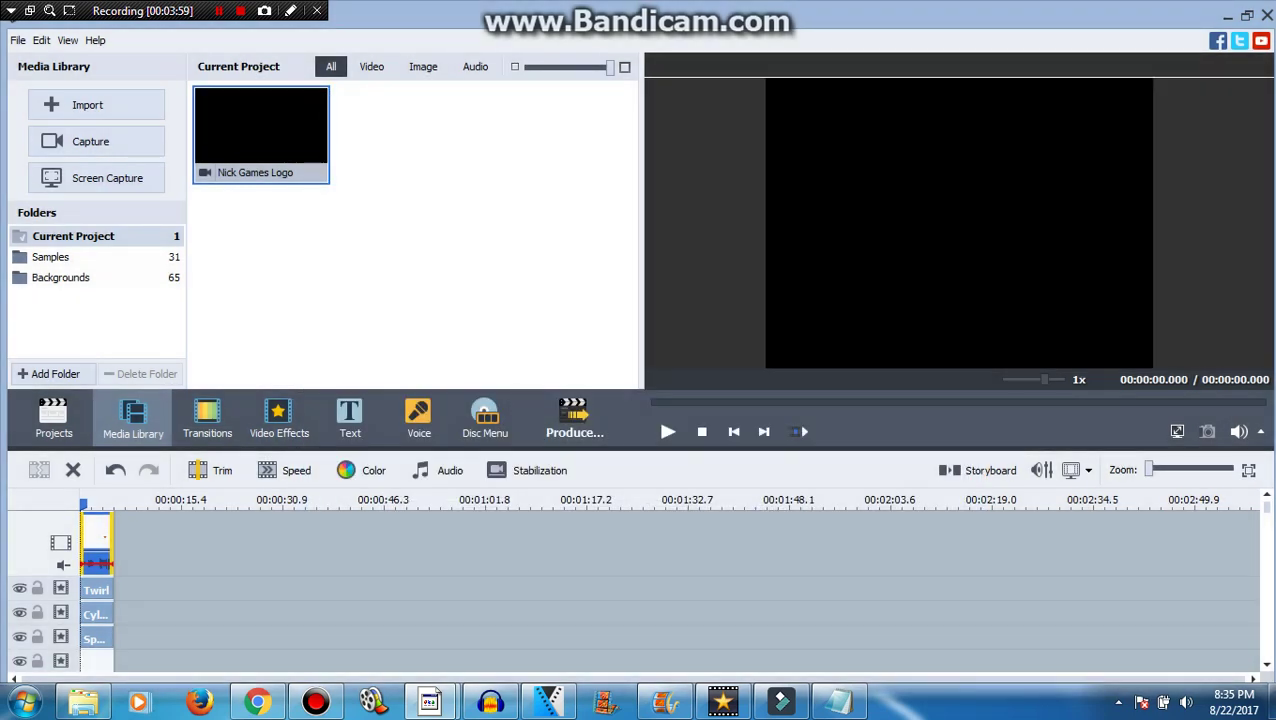
Step: Clear all clips and effects from the timeline
{"action": "right_click", "coordinate": [51, 558]}
{"action": "left_click", "coordinate": [104, 615]}
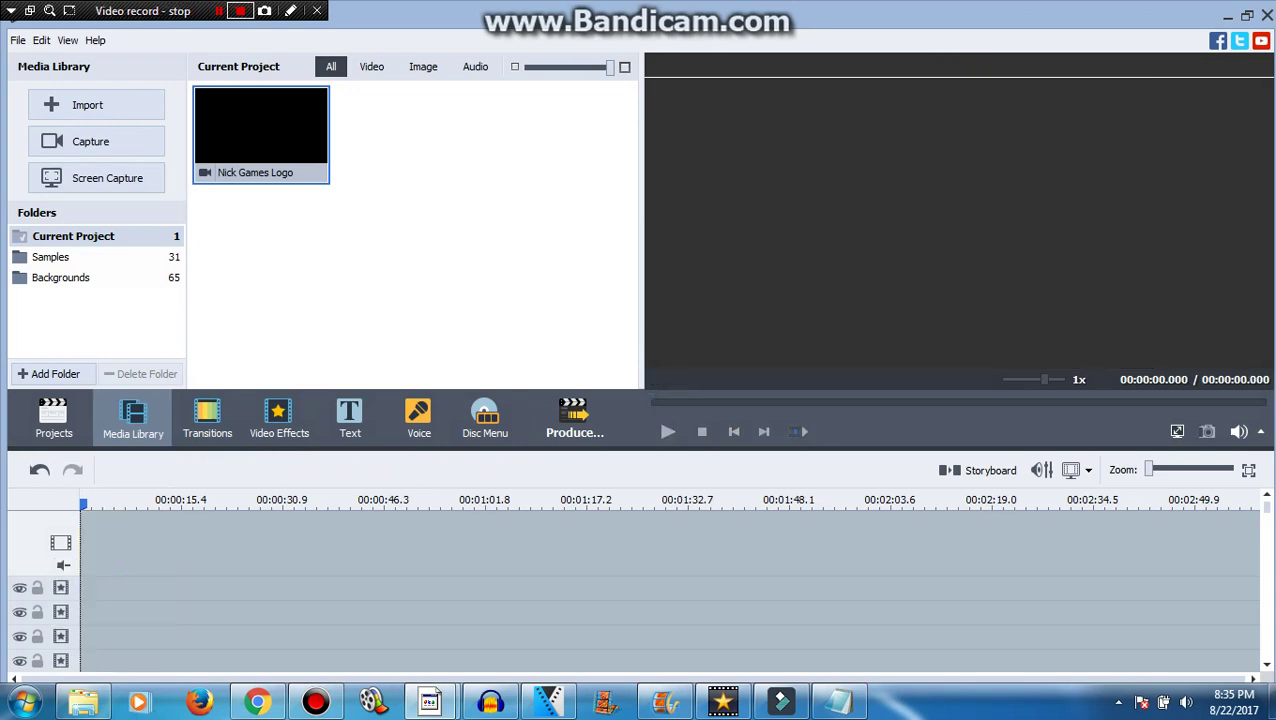
Step: Switch to the browser and open YouTube's video upload page
{"action": "left_click", "coordinate": [257, 702]}
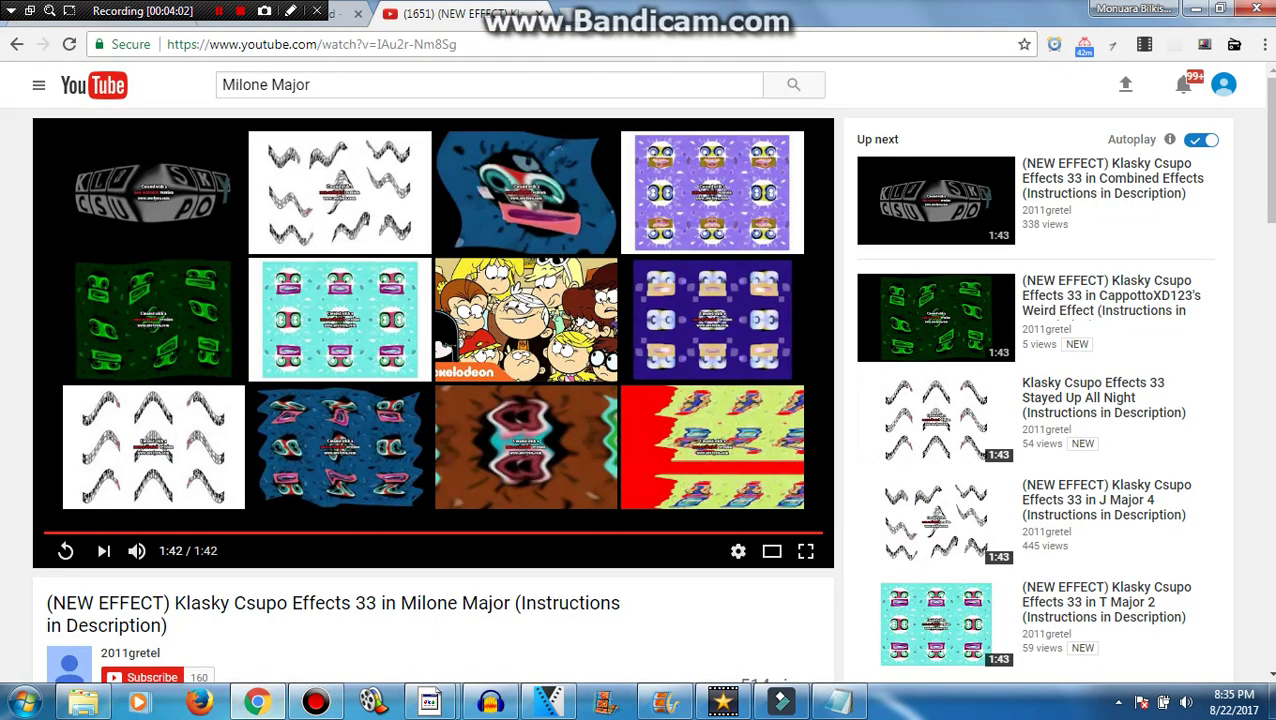
{"action": "left_click", "coordinate": [1125, 85]}
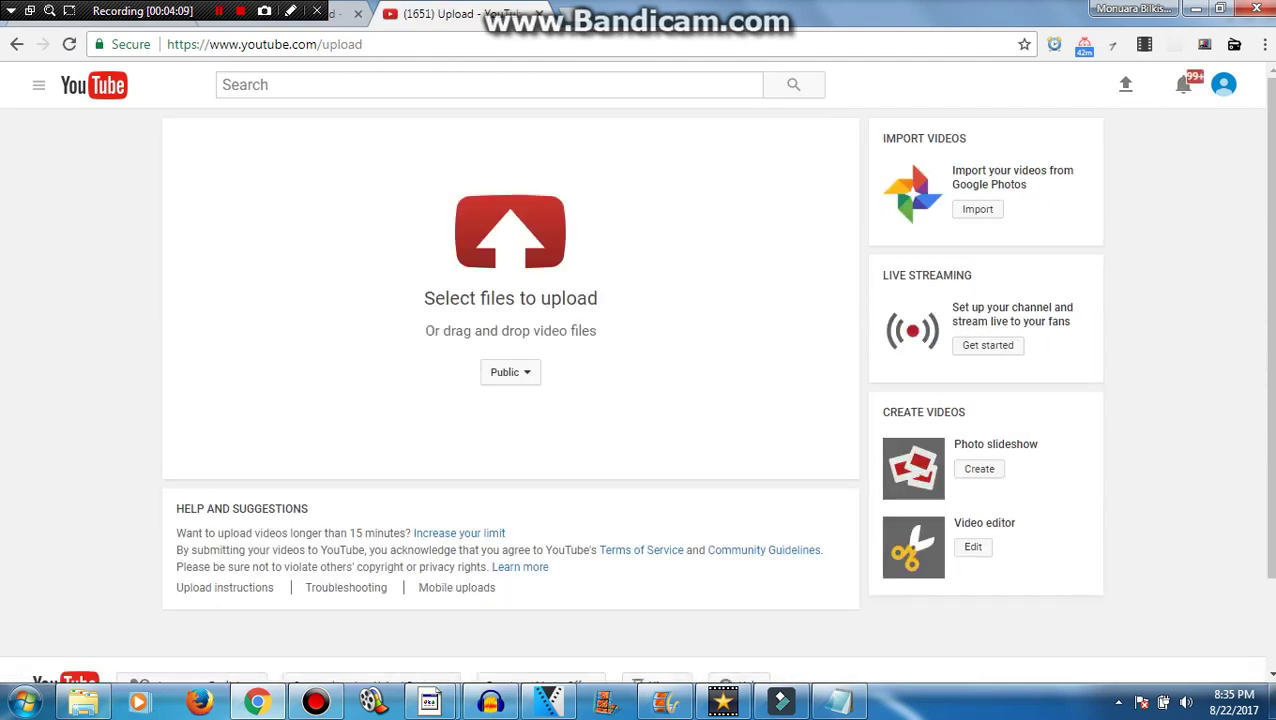
Step: Select Nick Games in Matrilla Major and Nick Games in Milone Major from the Nick Games Logo folder and upload both to YouTube
{"action": "left_click", "coordinate": [510, 231]}
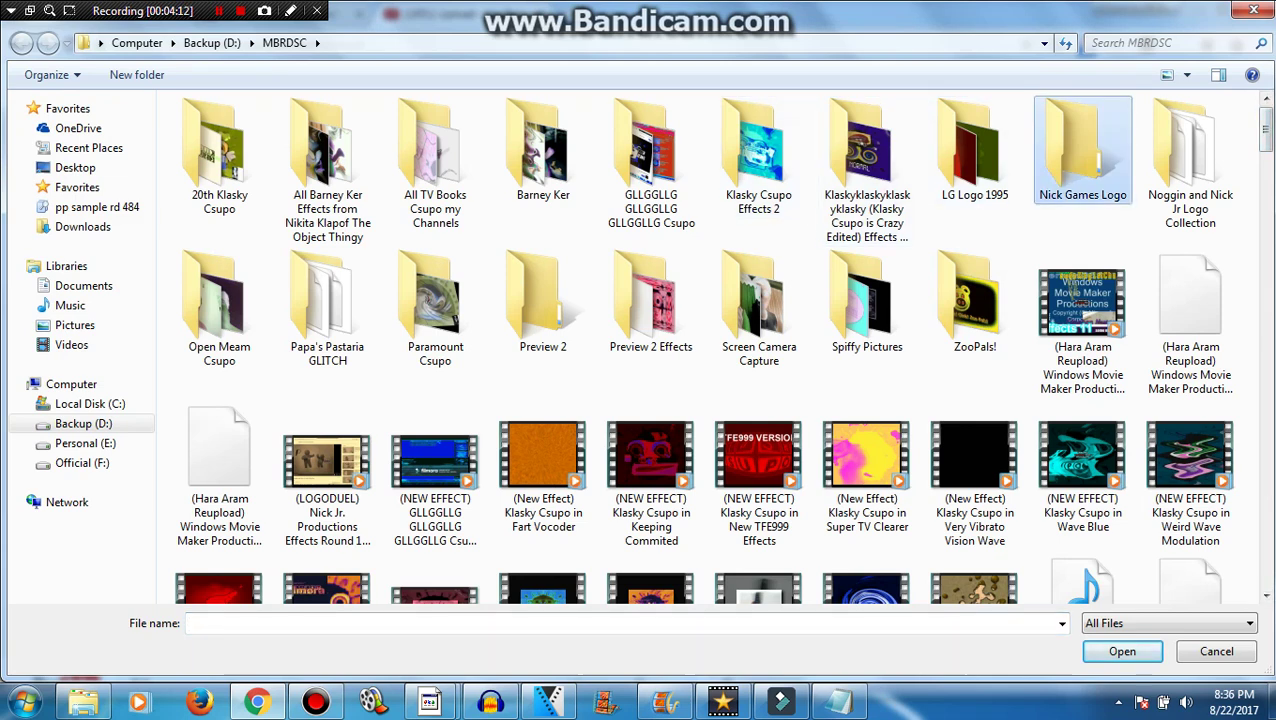
{"action": "double_click", "coordinate": [1082, 150]}
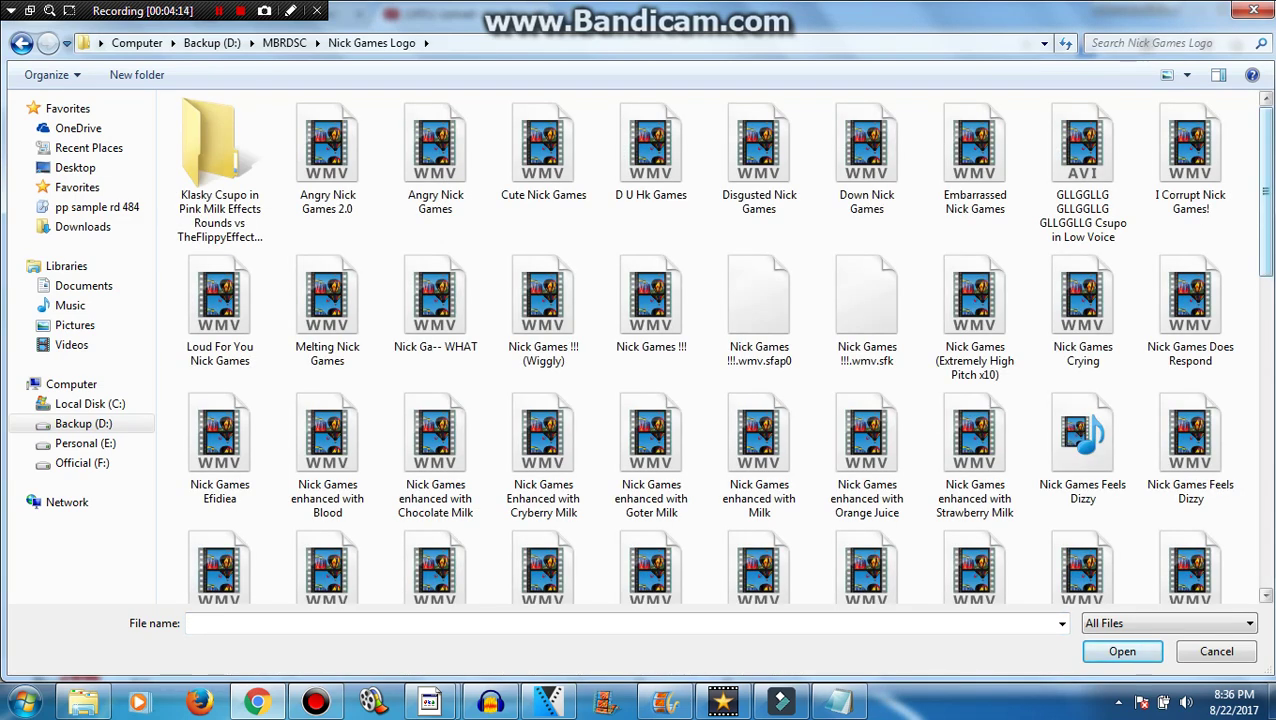
{"action": "scroll", "coordinate": [866, 470], "scroll_direction": "down", "scroll_amount": 3}
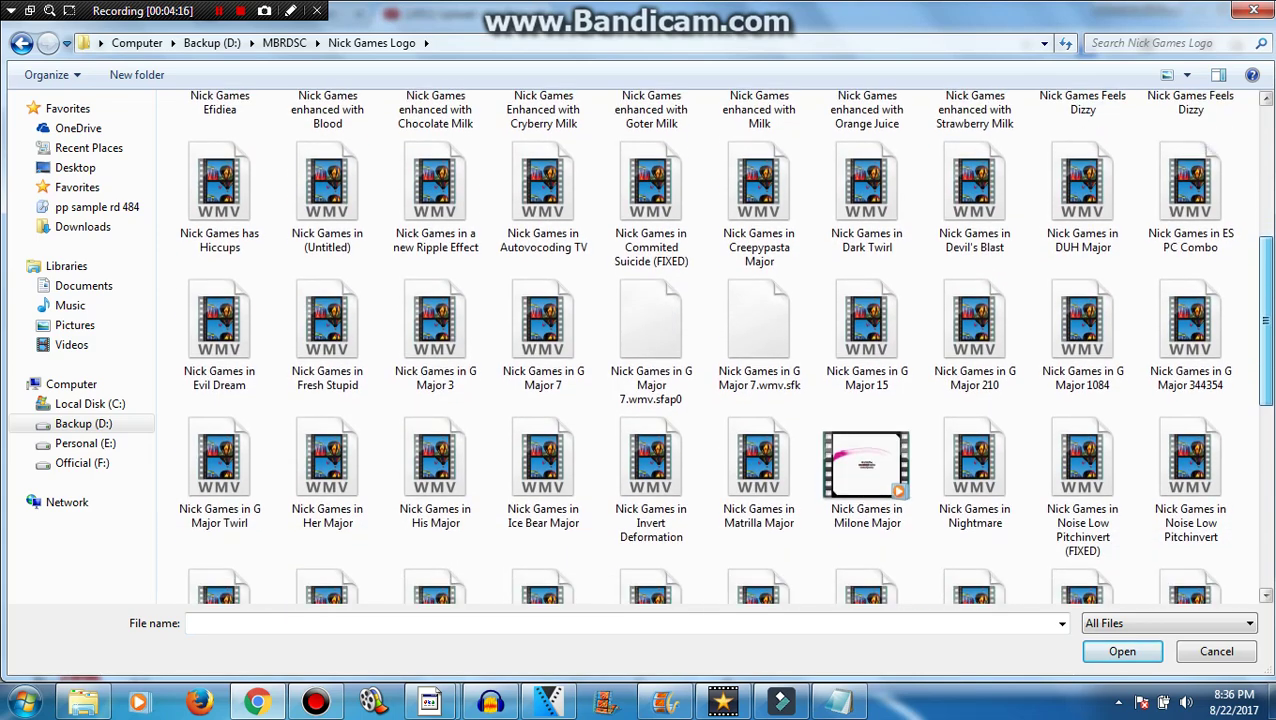
{"action": "left_click", "coordinate": [759, 465]}
{"action": "left_click", "coordinate": [866, 465], "text": "ctrl"}
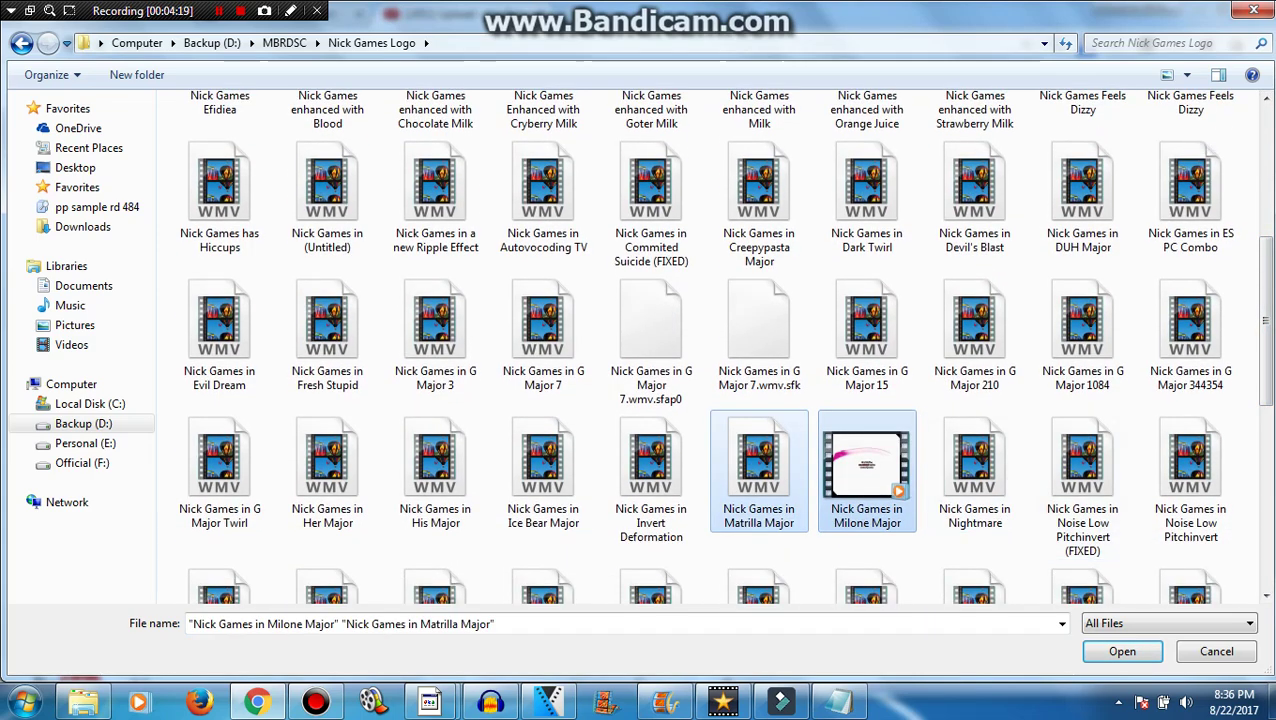
{"action": "key", "text": "Return"}
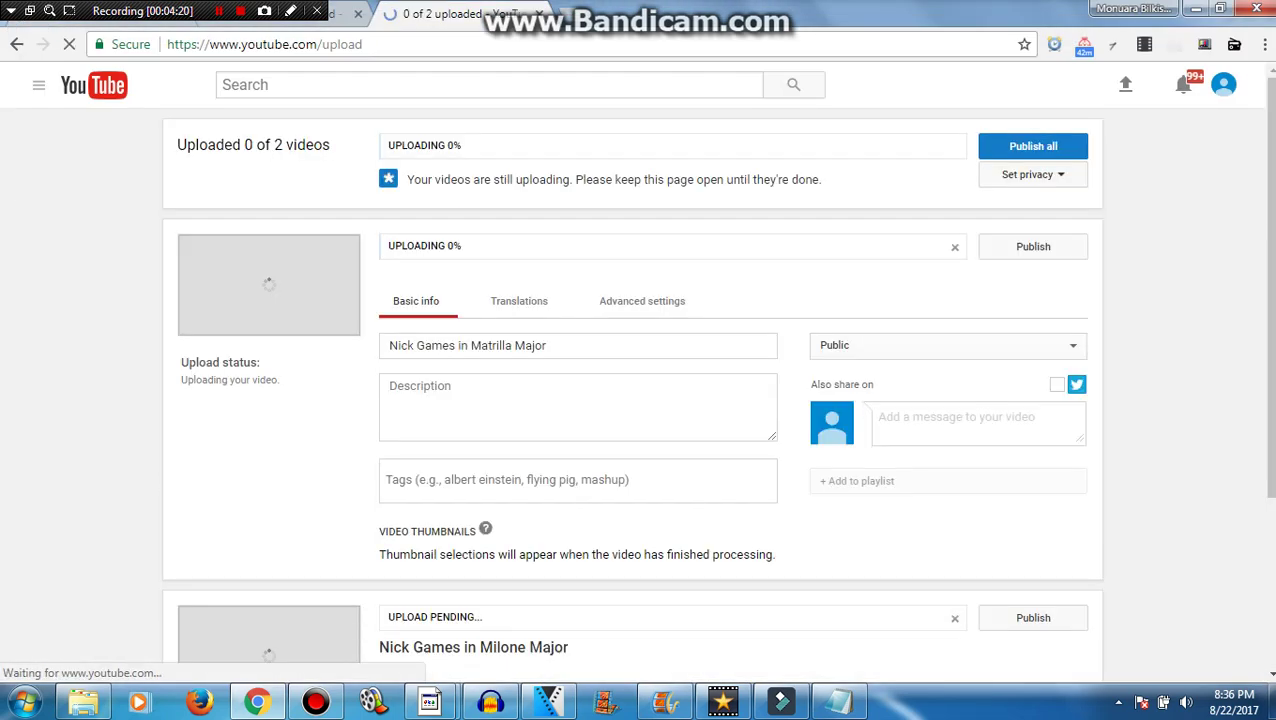
Step: Show the advanced settings of Nick Games in Matrilla Major and set the license of Nick Games in Milone Major to Creative Commons - Attribution
{"action": "left_click", "coordinate": [642, 300]}
{"action": "scroll", "coordinate": [642, 300], "scroll_direction": "down", "scroll_amount": 5}
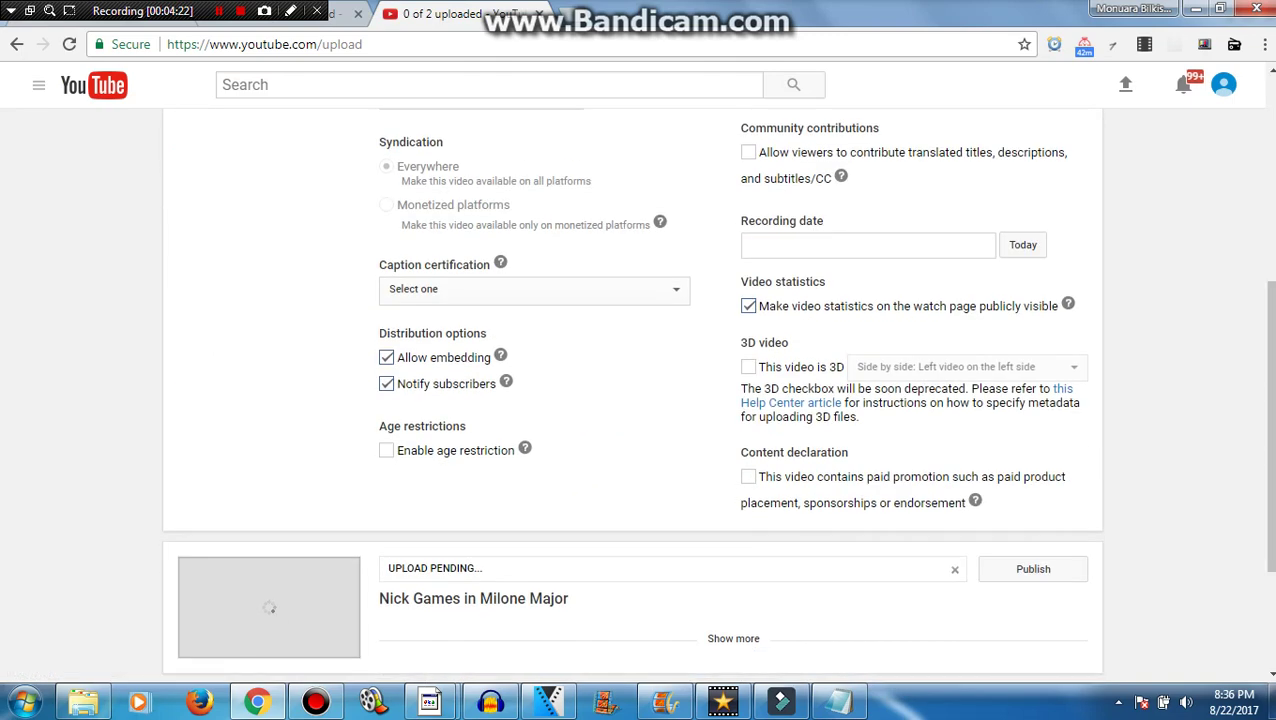
{"action": "scroll", "coordinate": [636, 400], "scroll_direction": "down", "scroll_amount": 5}
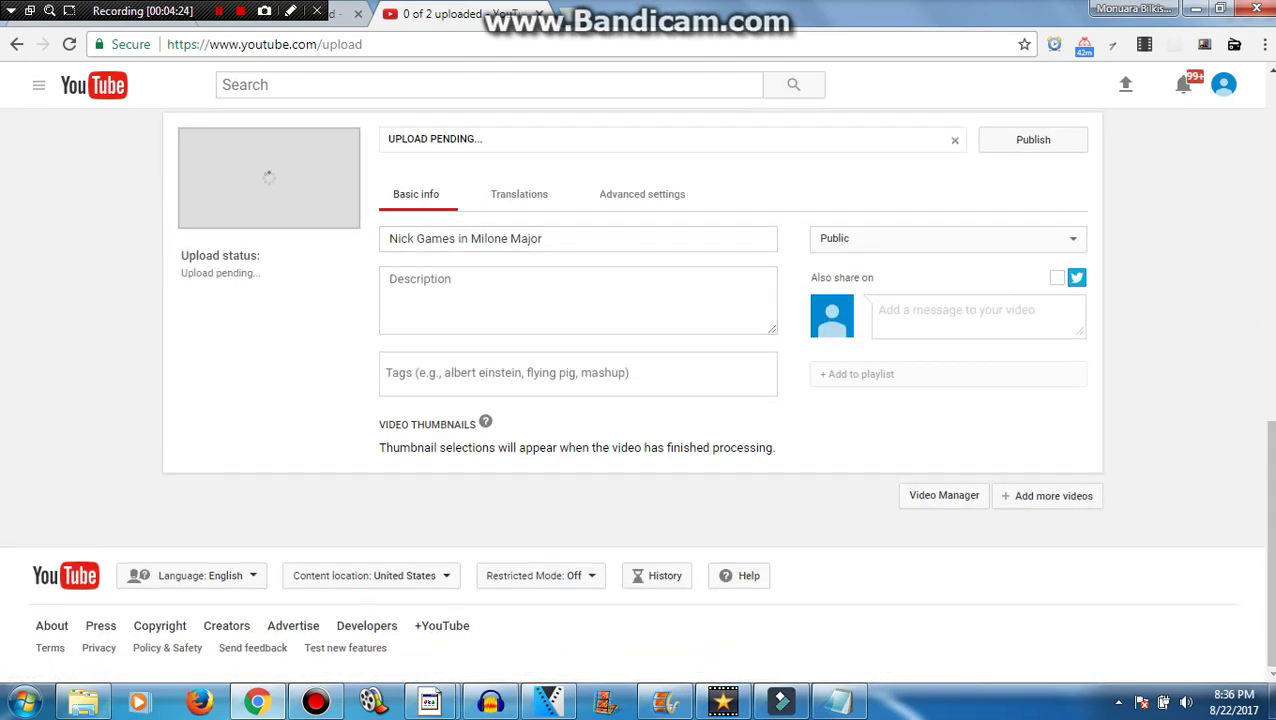
{"action": "left_click", "coordinate": [642, 194]}
{"action": "left_click", "coordinate": [480, 412]}
{"action": "left_click", "coordinate": [460, 450]}
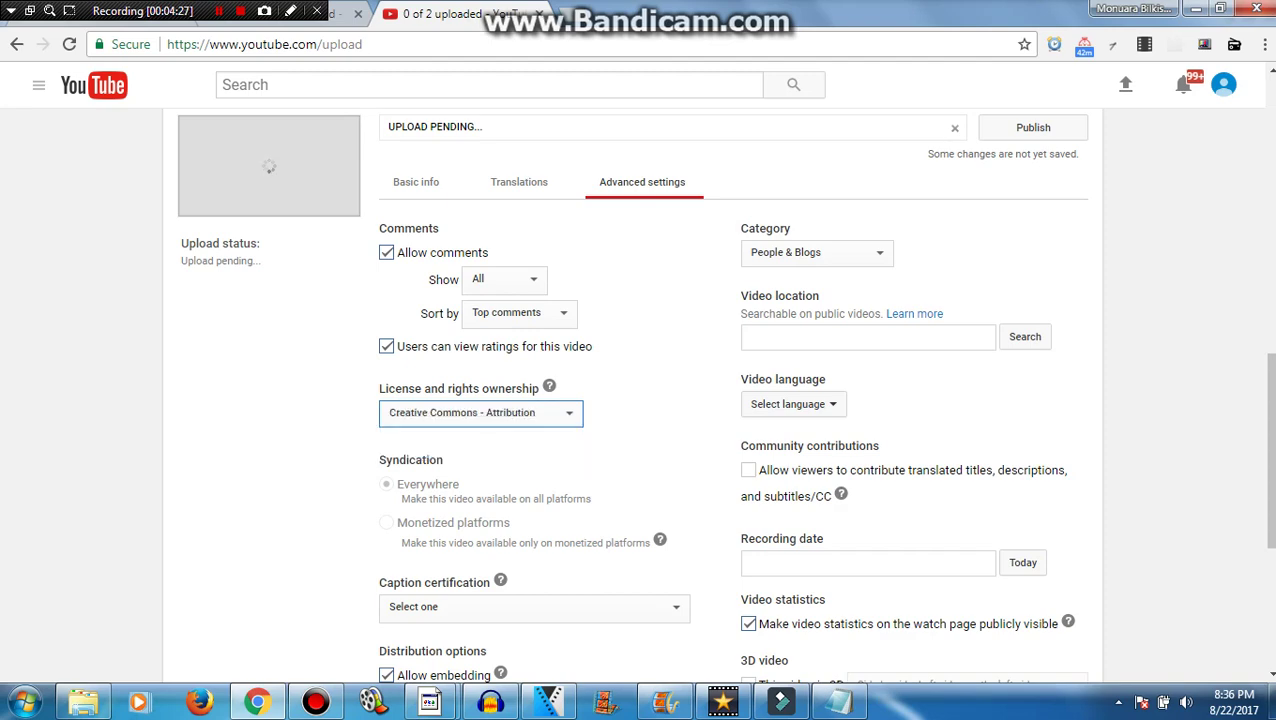
{"action": "left_click", "coordinate": [416, 182]}
Step: Publish all uploaded videos and reopen the advanced settings of Nick Games in Milone Major
{"action": "left_click_drag", "start_coordinate": [1269, 540], "coordinate": [1269, 201]}
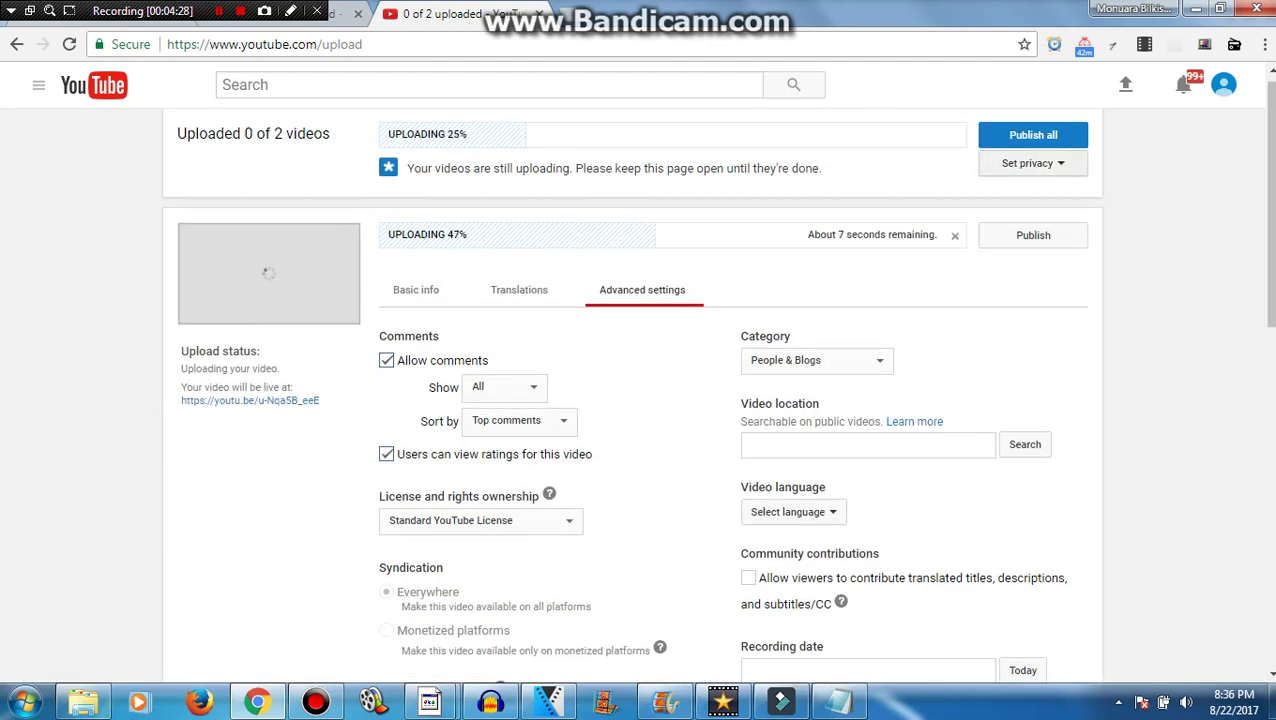
{"action": "left_click", "coordinate": [1033, 135]}
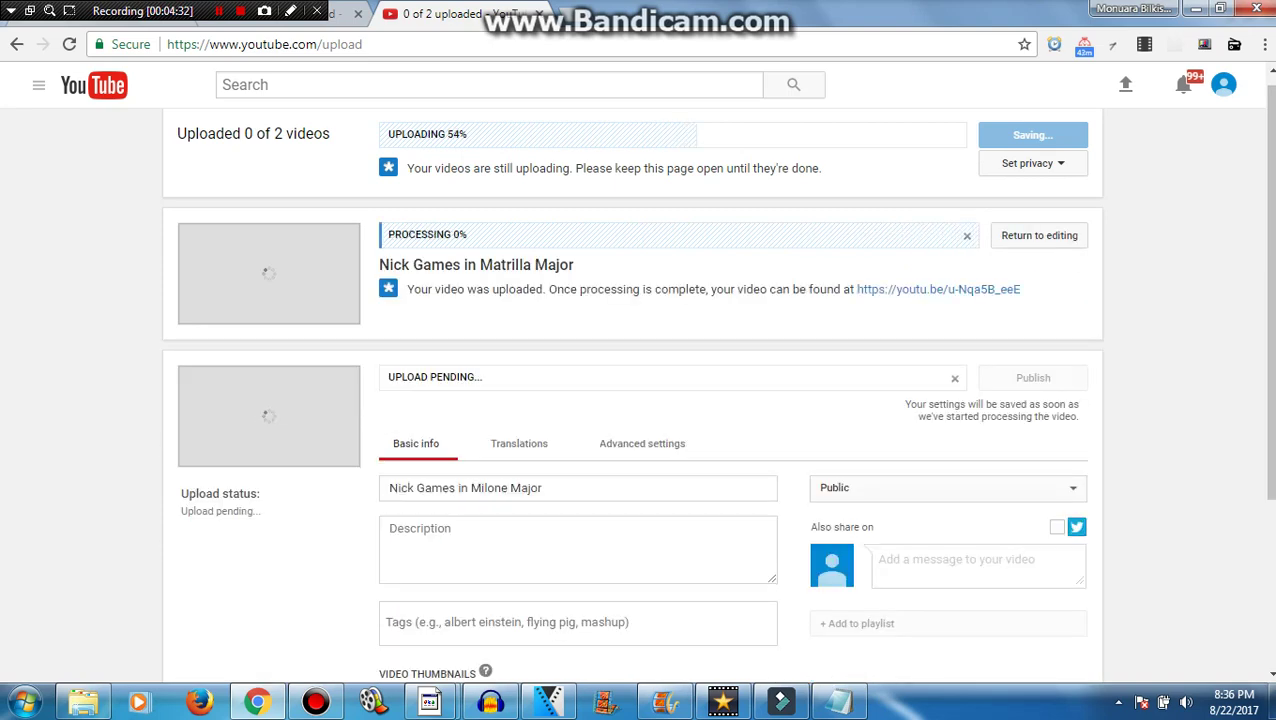
{"action": "left_click", "coordinate": [642, 443]}
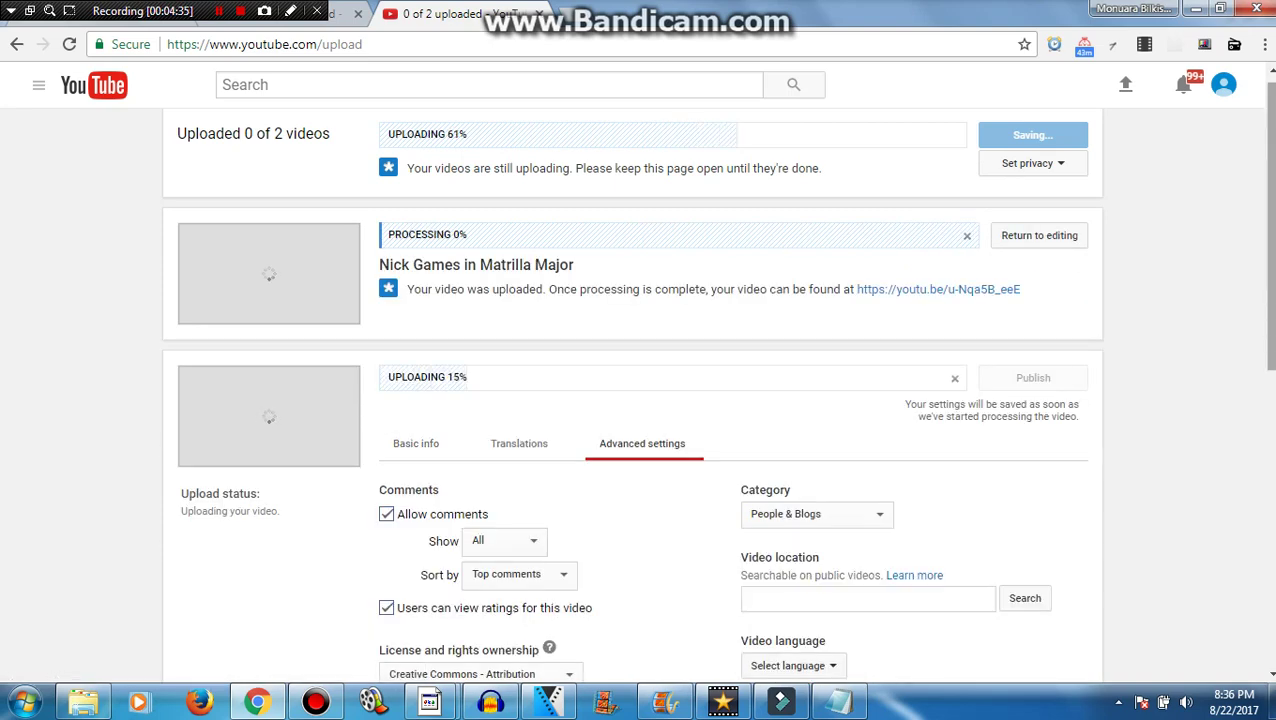